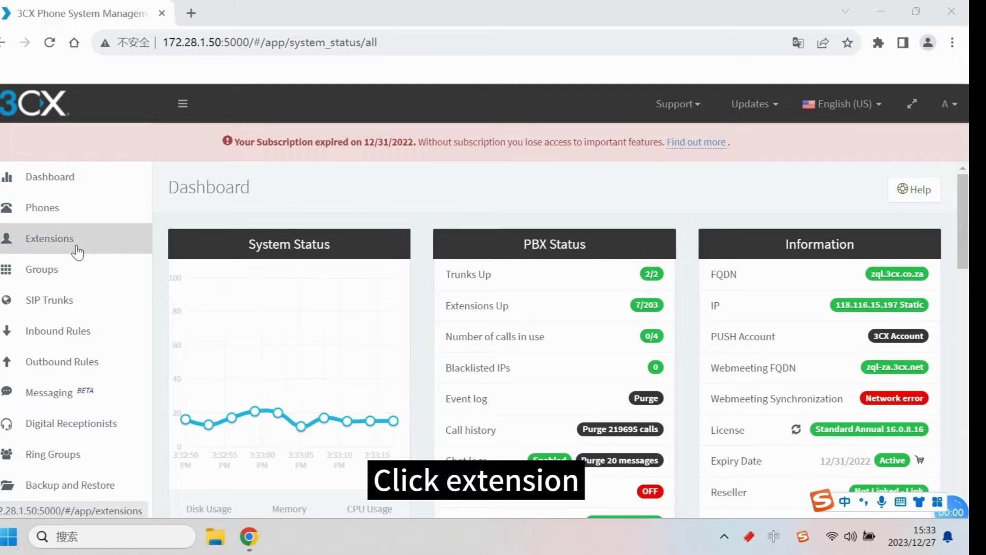
Step: Add a new extension and enter its first name
left_click(75, 249)
left_click(202, 286)
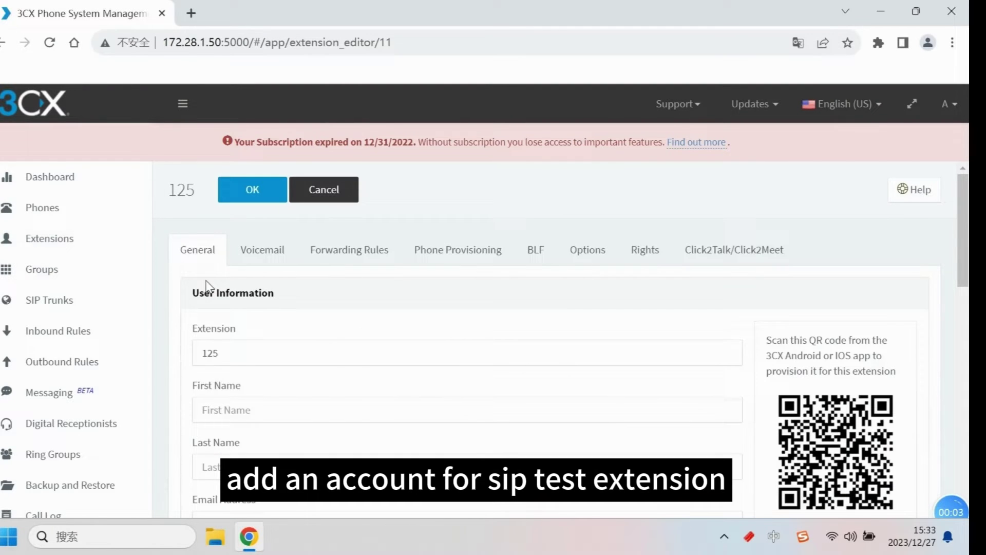
left_click_drag(237, 354, 189, 353)
scroll(241, 367, "down", 3)
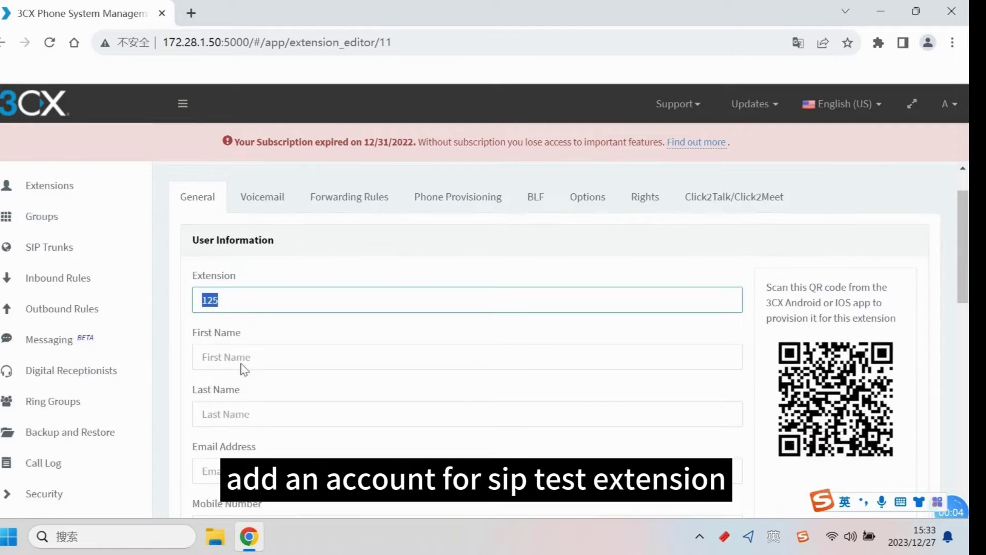
left_click(254, 250)
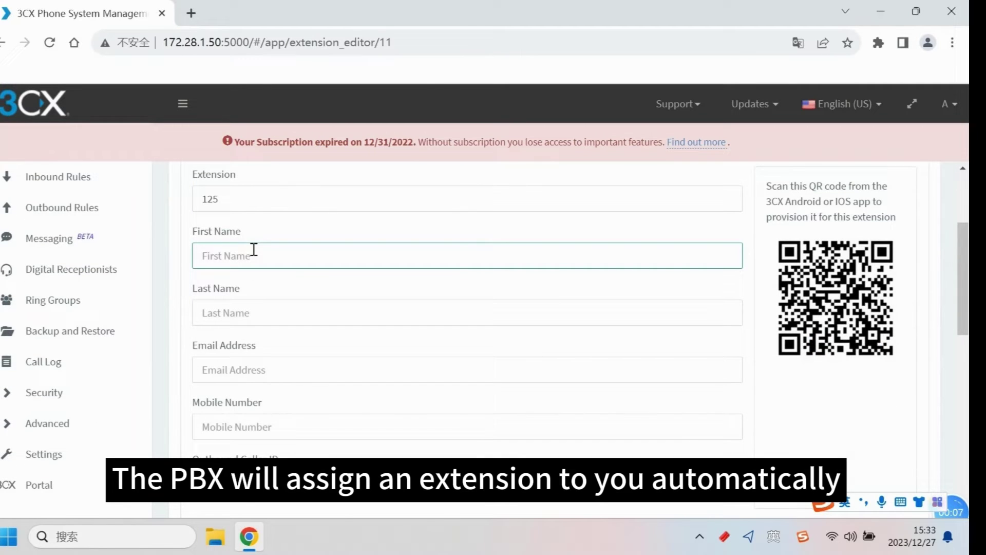
type("yvonne")
Step: Set outbound caller ID 125 and replace the web client password with a new one
scroll(269, 379, "down", 3)
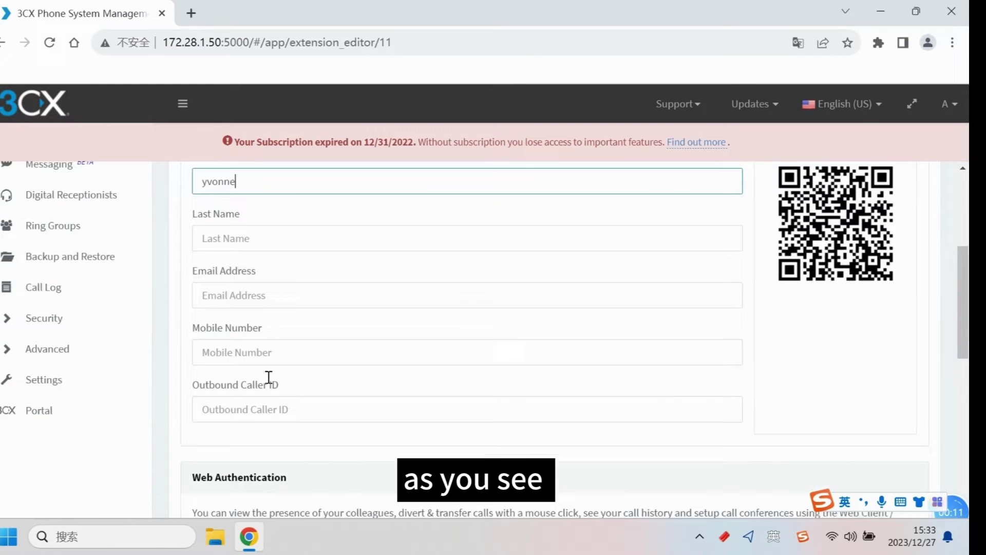
left_click(295, 336)
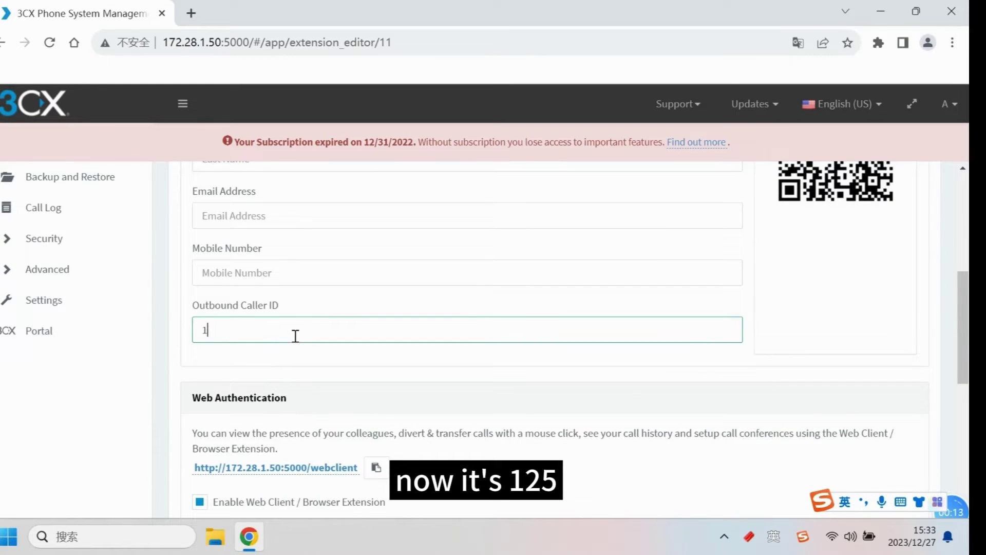
scroll(324, 413, "down", 8)
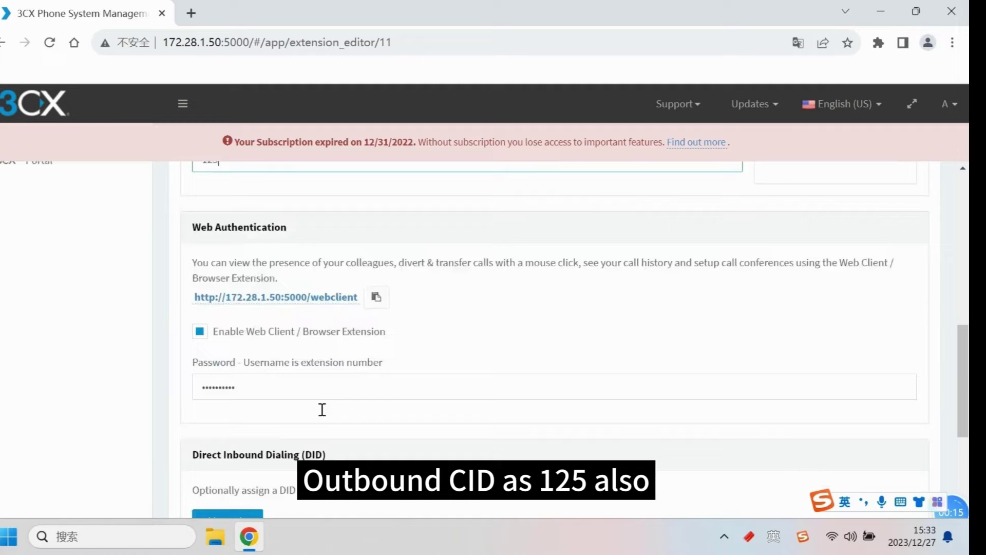
scroll(308, 368, "up", 3)
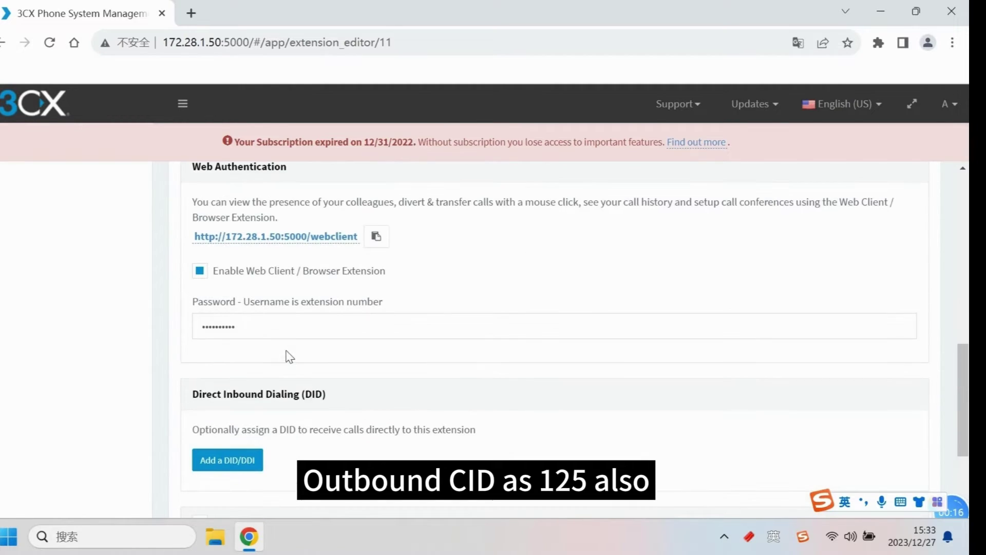
left_click(268, 329)
key("ctrl+a")
type("12")
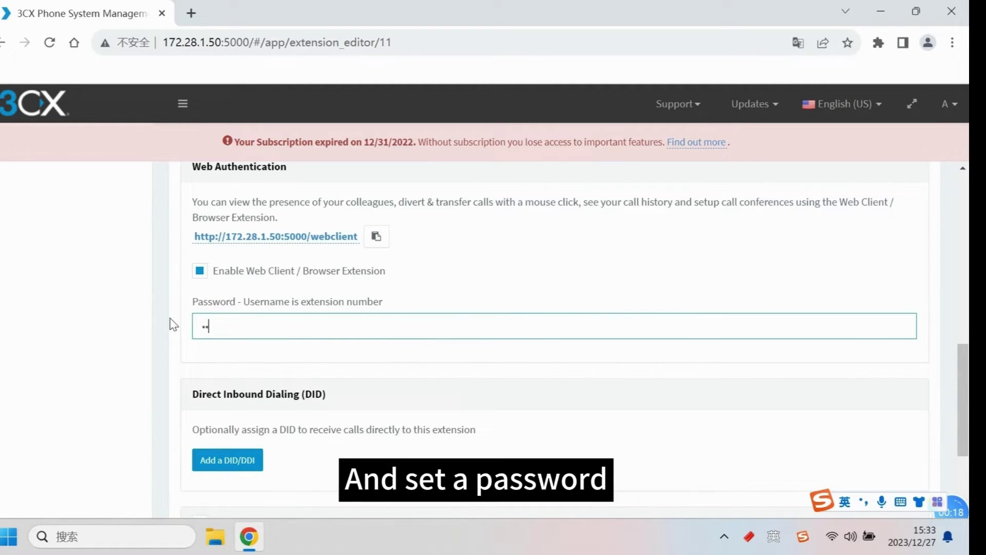
type("345678")
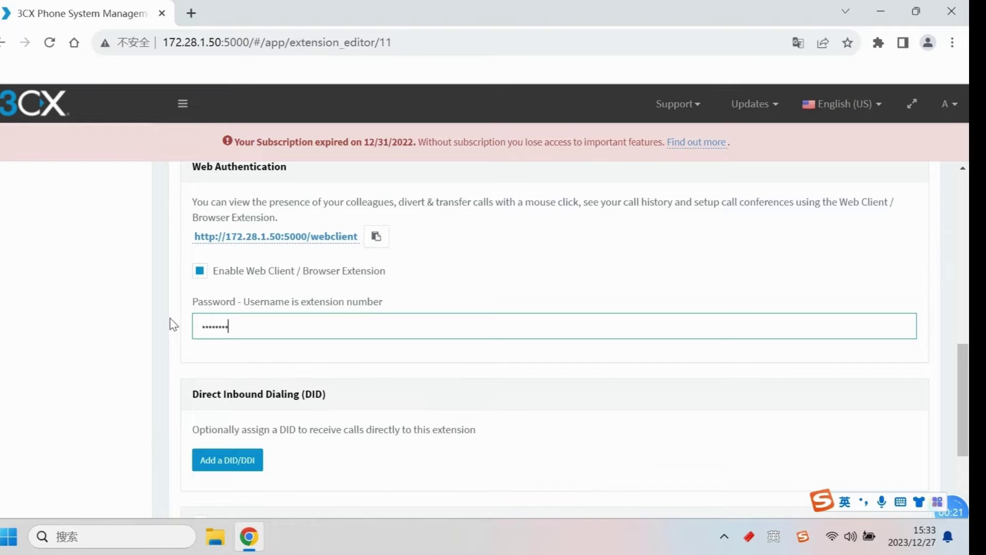
scroll(279, 407, "down", 3)
scroll(288, 410, "up", 10)
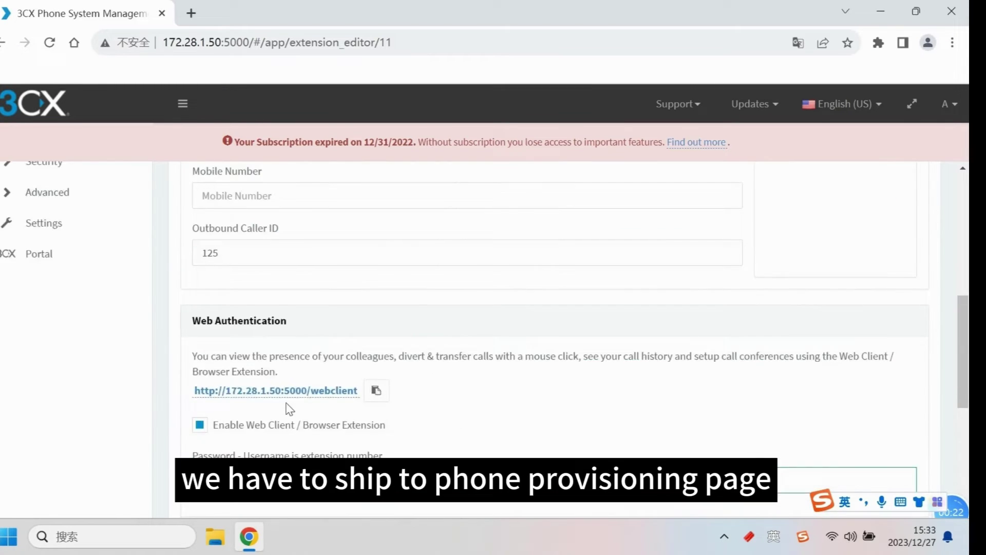
Step: Under Phone Provisioning, set authentication ID 125 and a new provisioning password, revealing it to check
left_click(443, 252)
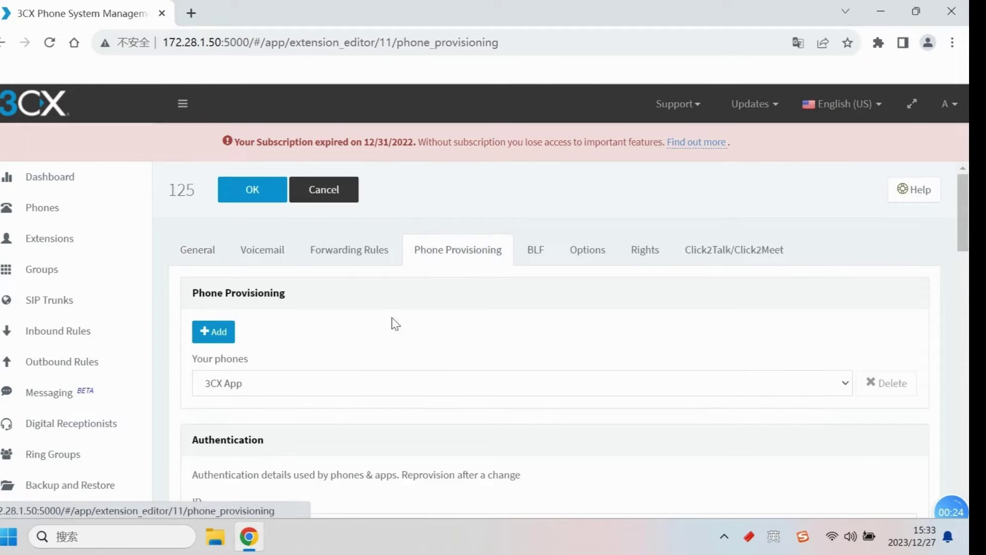
scroll(222, 390, "down", 3)
left_click_drag(276, 375, 207, 369)
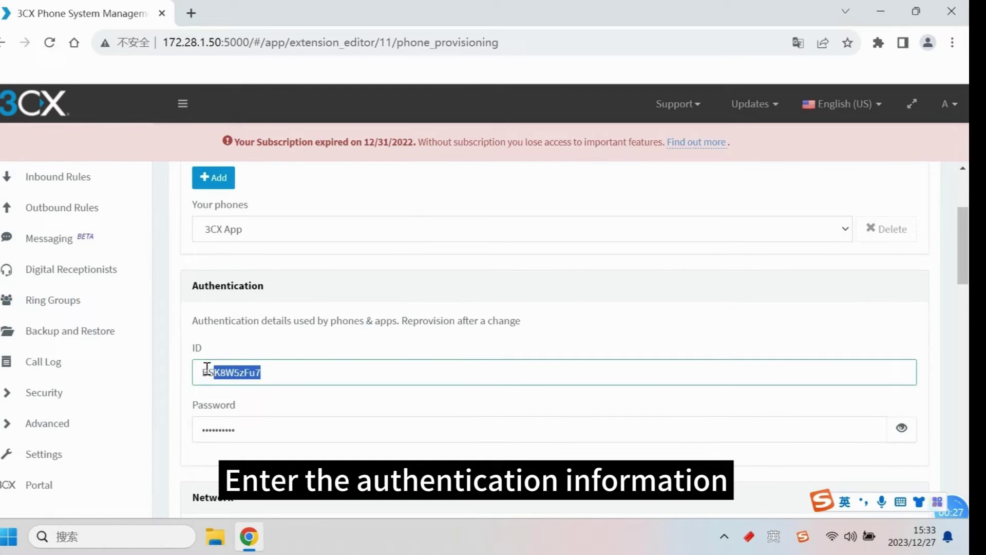
type("125")
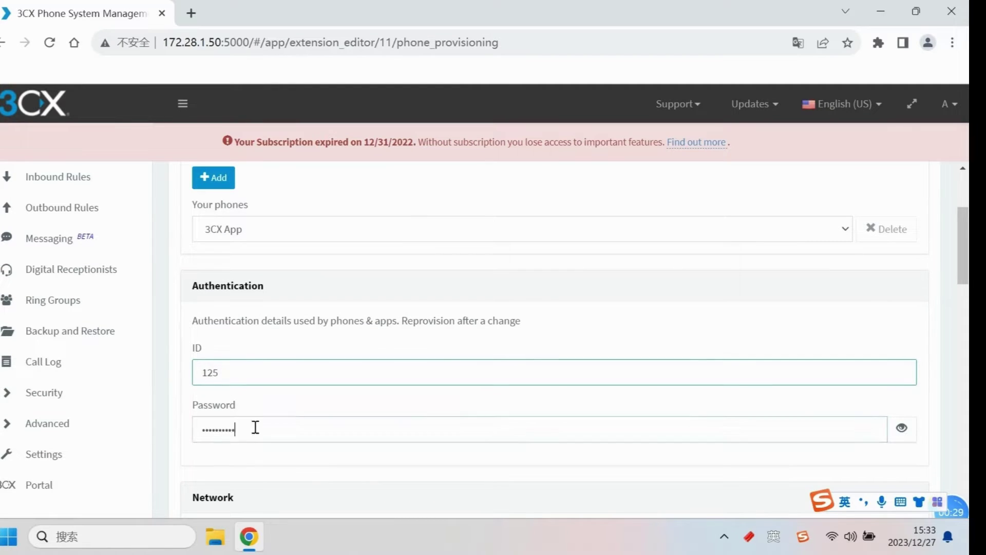
left_click_drag(255, 426, 188, 433)
type("12345")
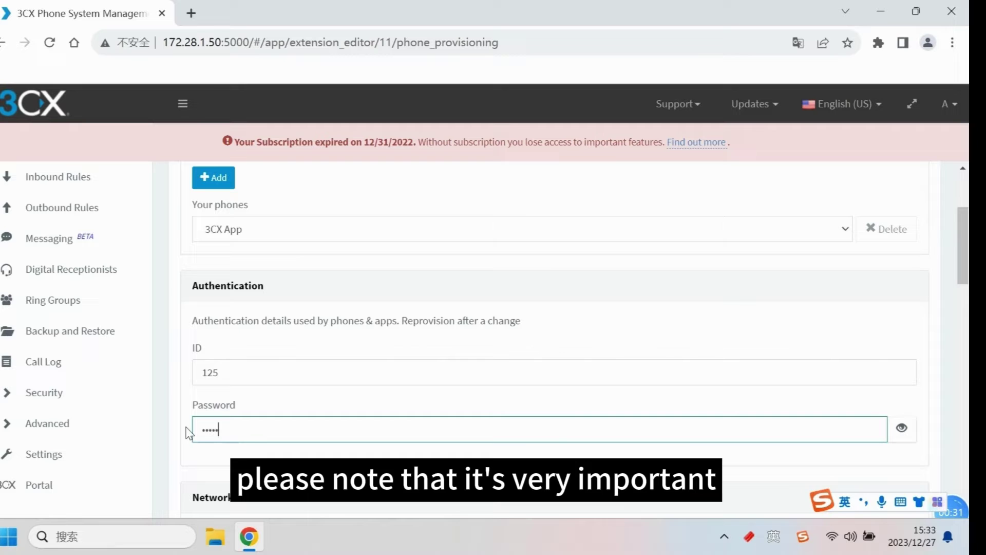
type("678")
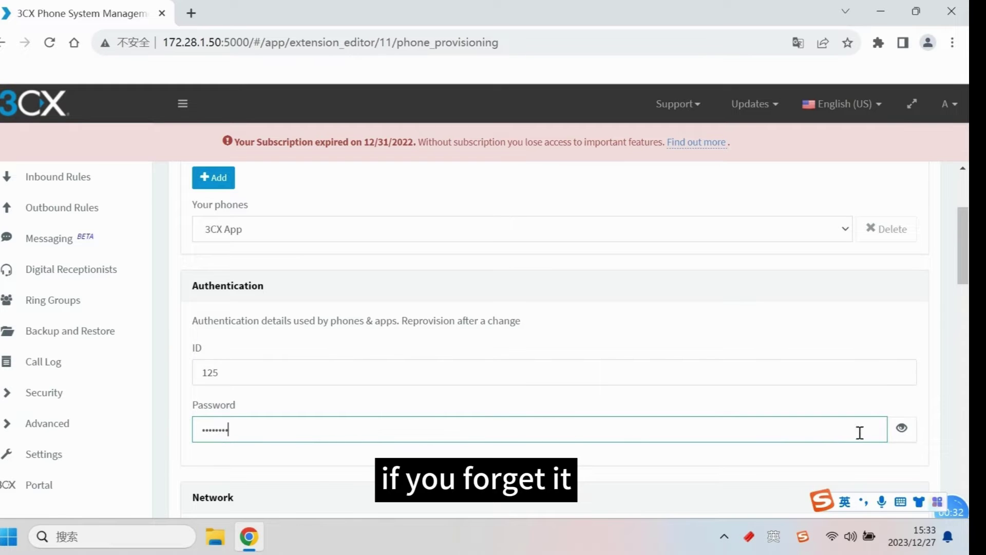
left_click(900, 428)
Step: Save extension 125 and return to the extensions list
scroll(870, 436, "down", 3)
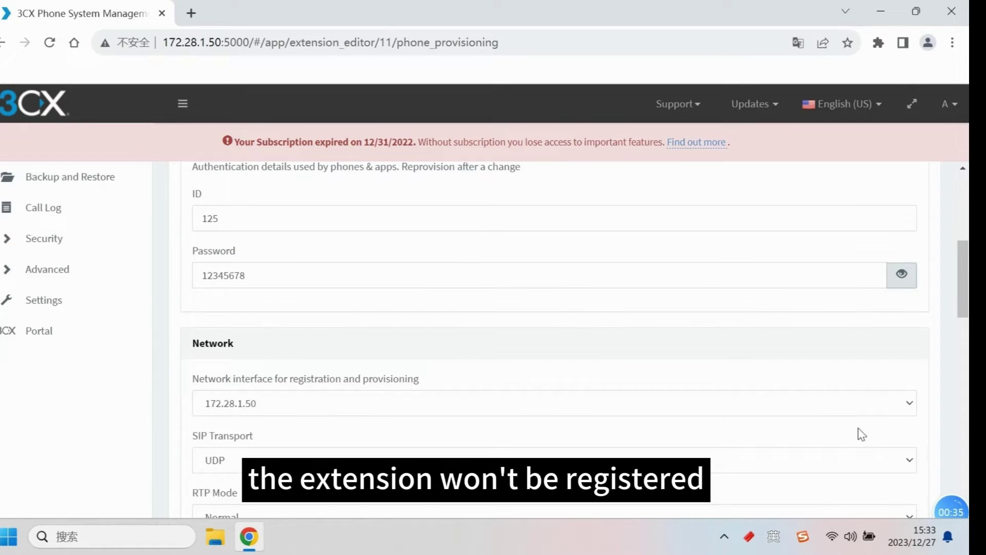
scroll(861, 434, "down", 9)
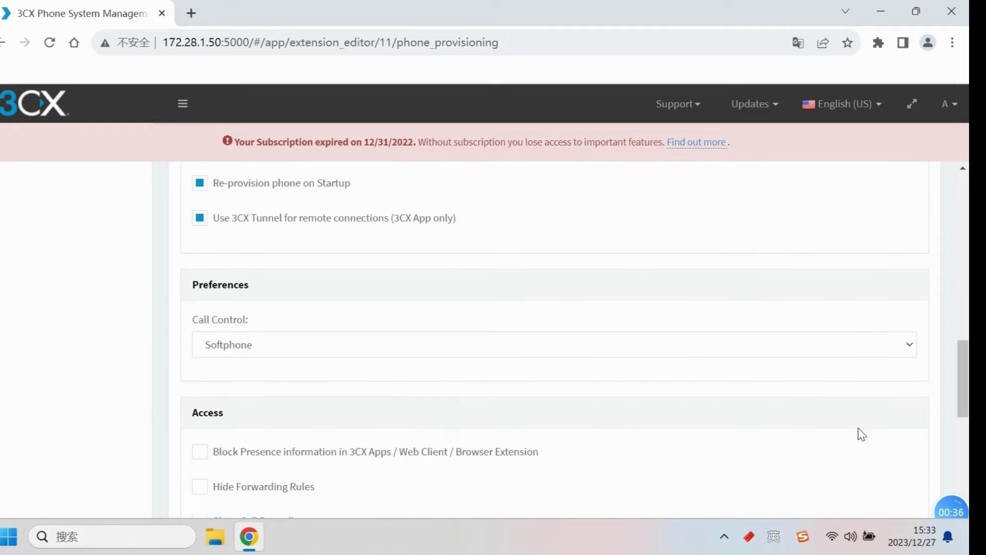
scroll(862, 434, "up", 12)
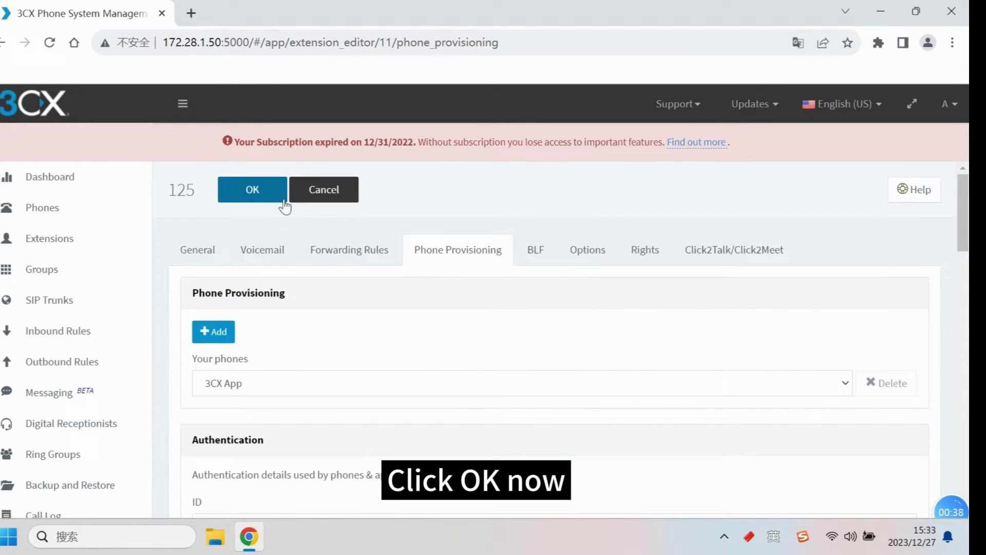
left_click(284, 204)
scroll(318, 412, "down", 6)
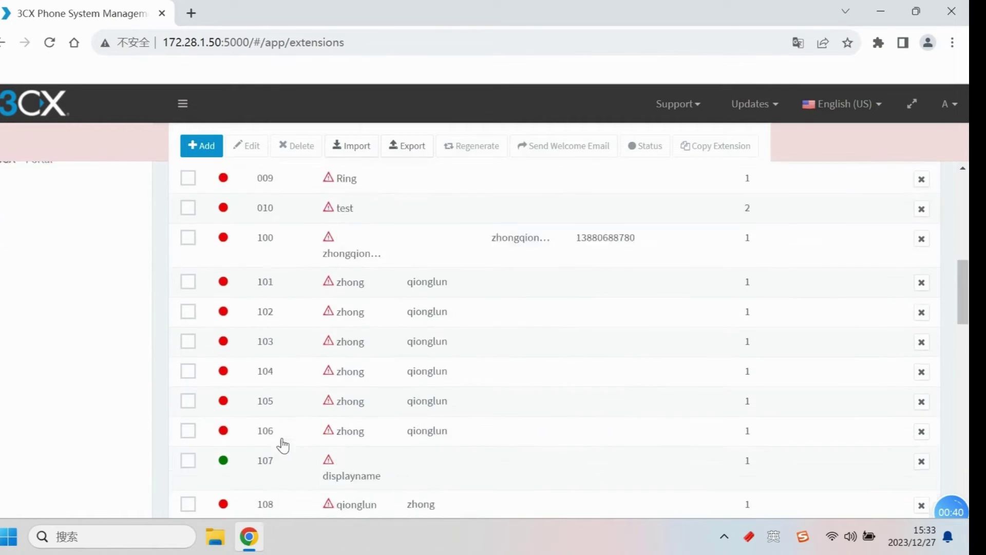
Step: Add a Generic brand, Generic Gateway Device trunk with 8 PSTN ports and main trunk number 8889
scroll(284, 445, "down", 12)
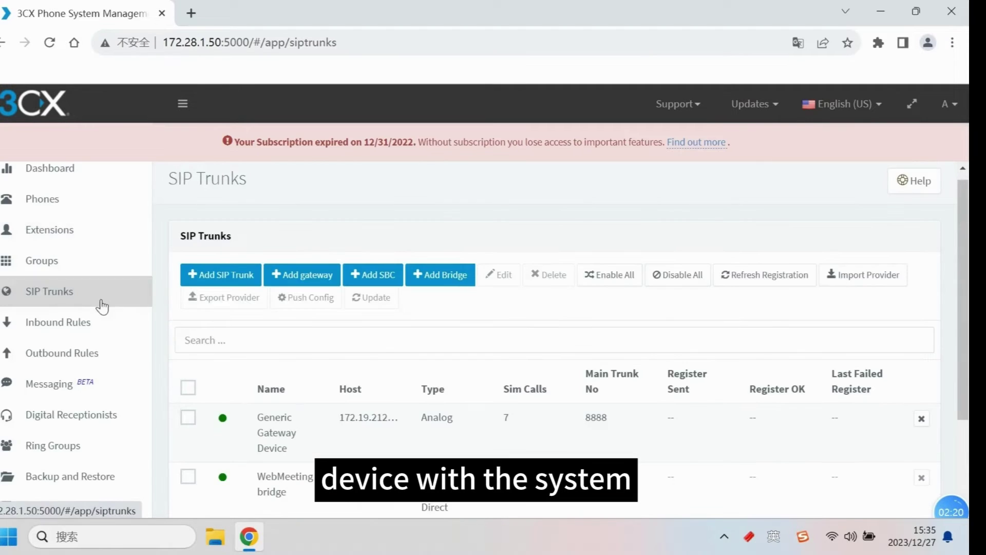
left_click(300, 280)
left_click(359, 203)
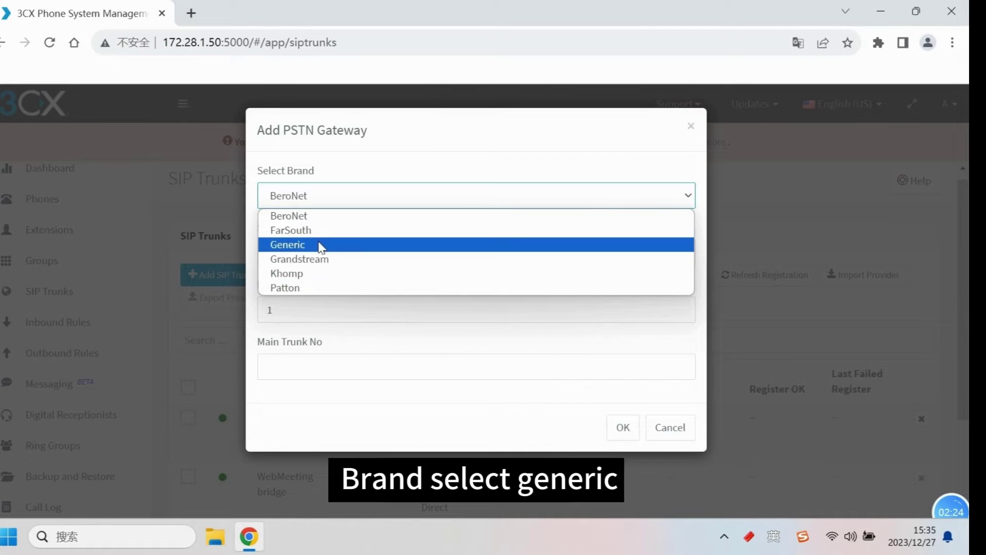
left_click(319, 246)
left_click(313, 308)
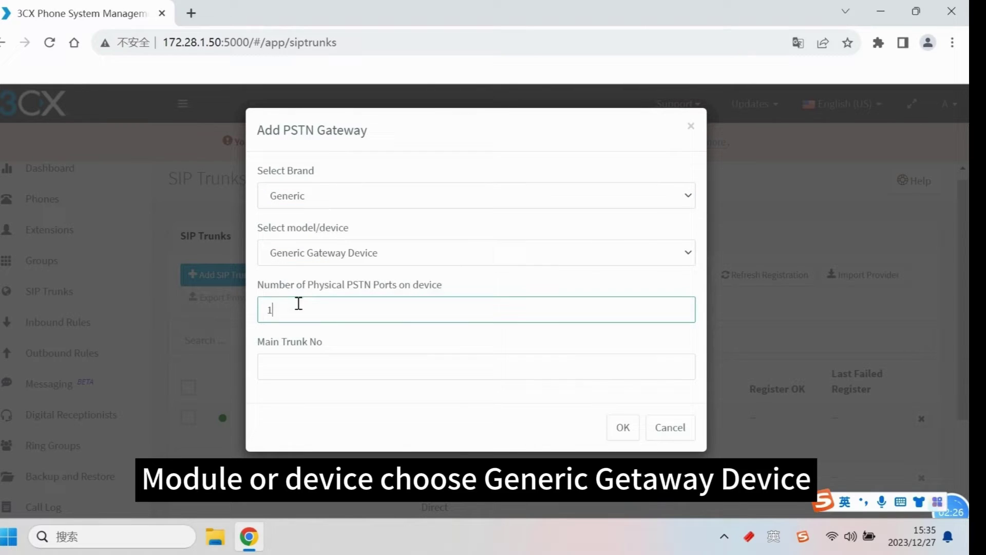
left_click_drag(258, 289, 433, 288)
left_click(386, 312)
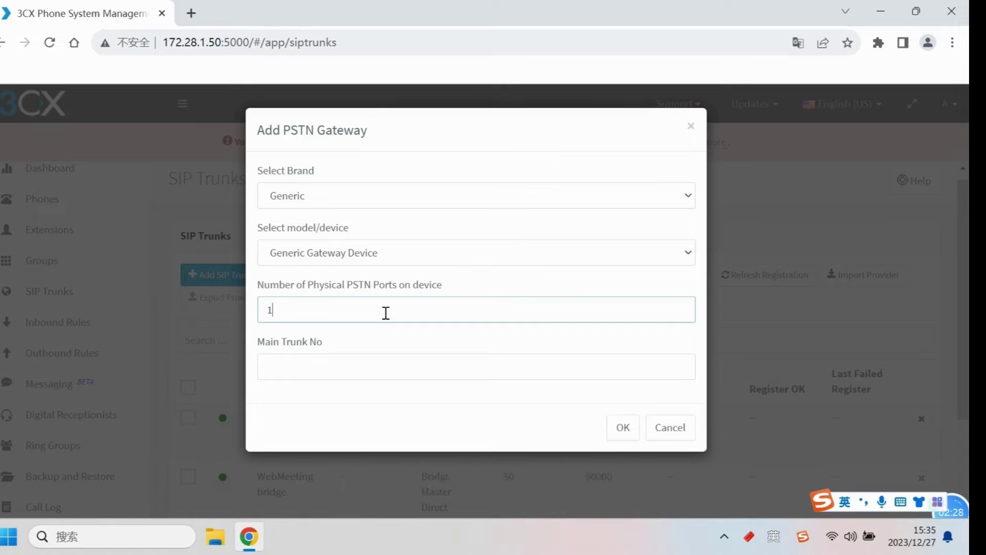
key("BackSpace")
type("8")
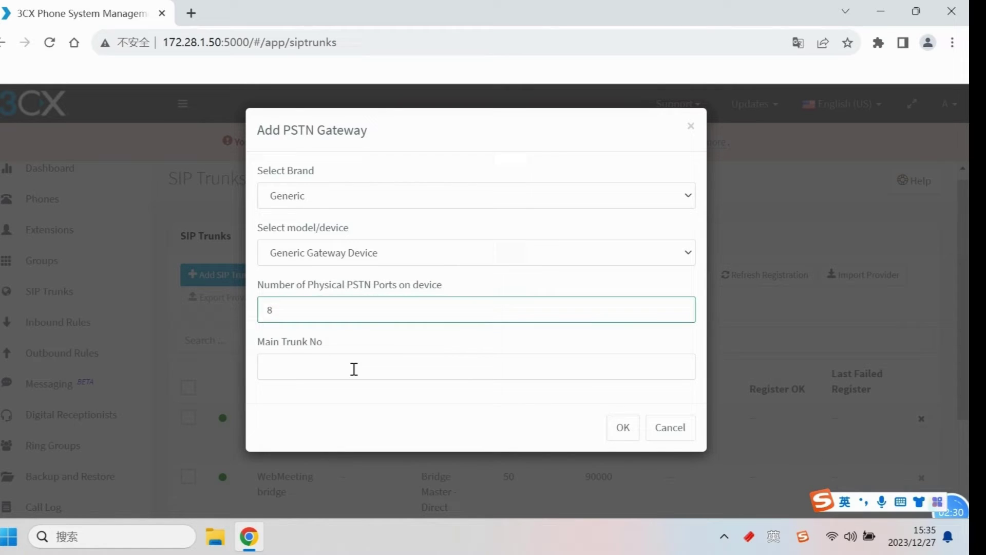
left_click(354, 368)
type("8889")
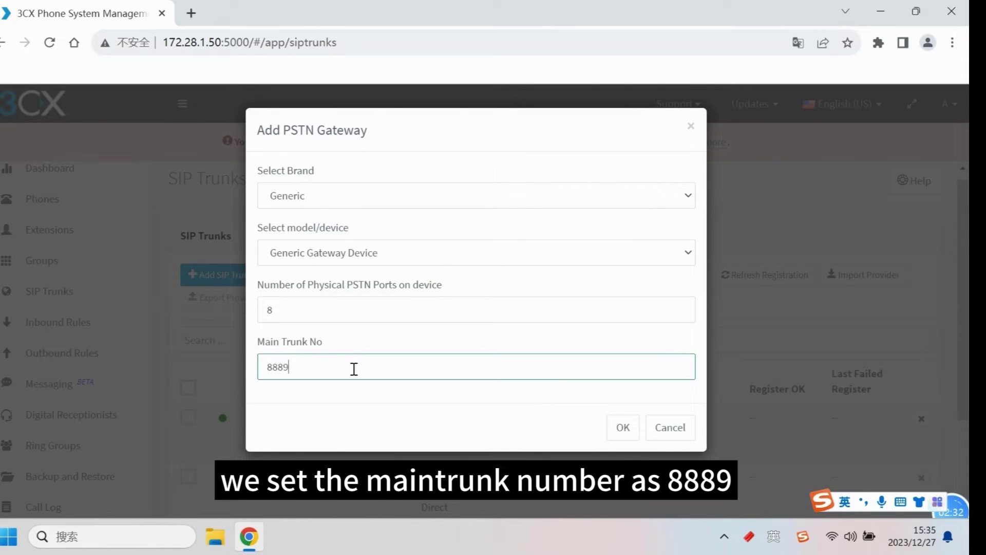
left_click(619, 440)
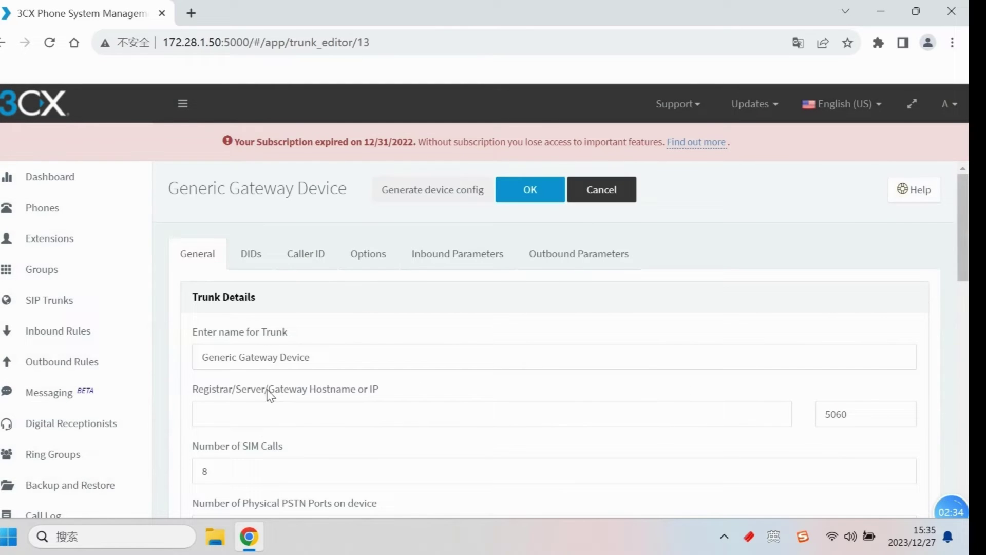
Step: Rename the trunk to DINSTAR UC2000 and enter gateway IP 192.168.11.15
scroll(299, 265, "down", 1)
left_click_drag(240, 263, 195, 261)
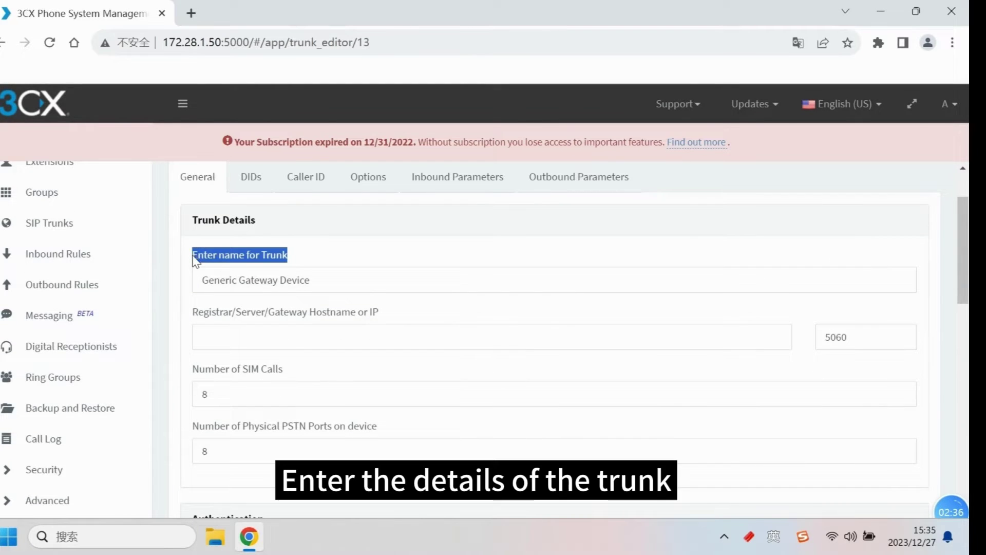
left_click(348, 285)
left_click_drag(344, 282, 196, 282)
key("shift")
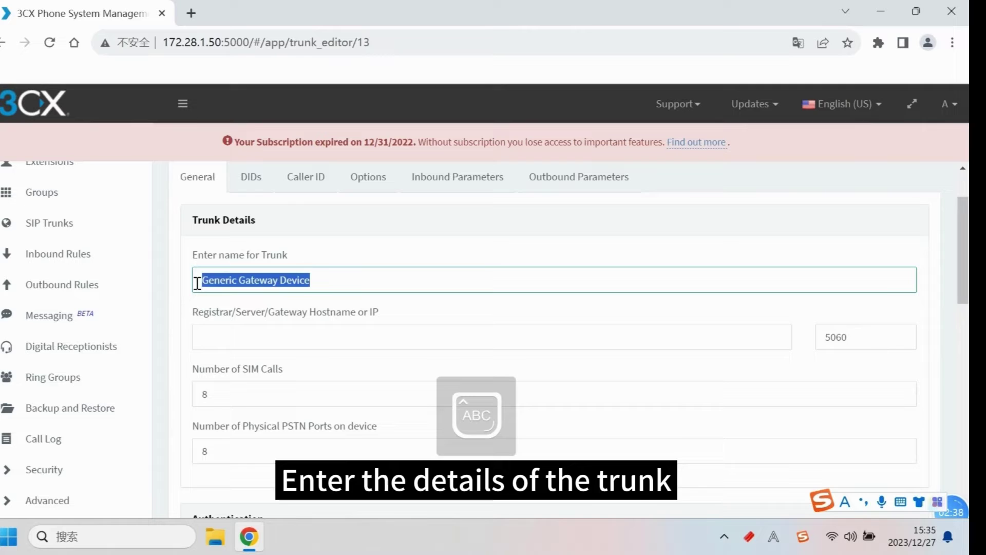
type("DINS")
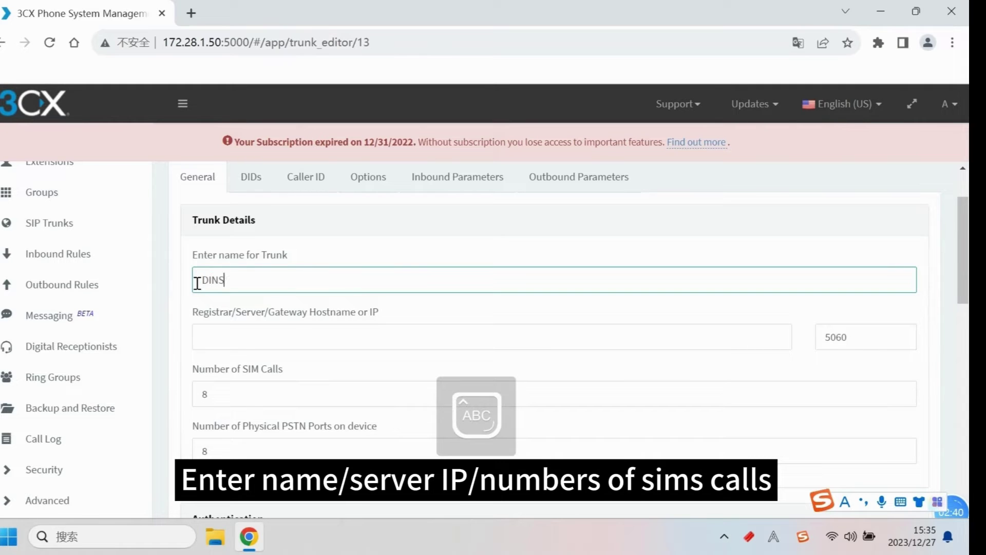
type("TAR UC")
key("Caps_Lock")
type("200")
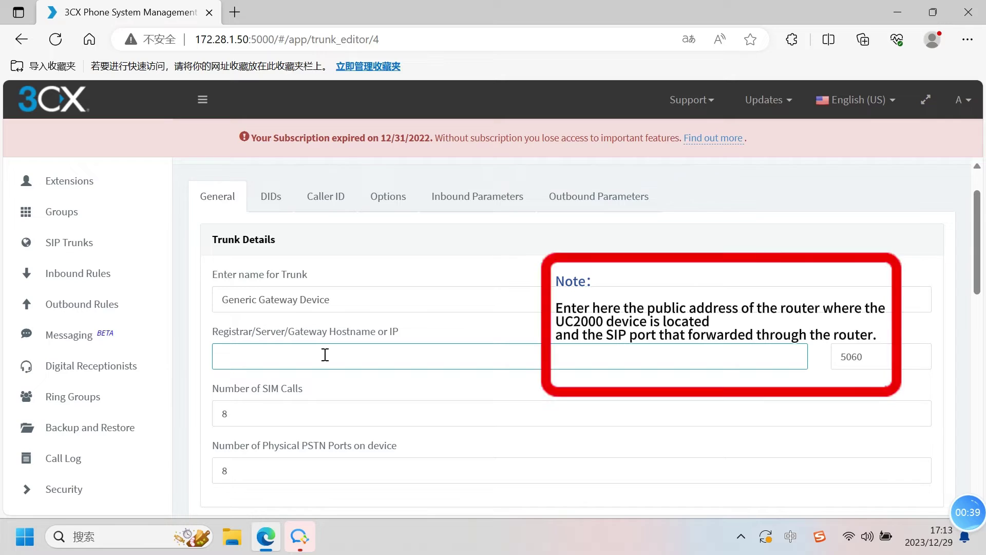
type("172.27.")
type("0.215")
Step: Replace the trunk's authentication password, showing it in plain text
scroll(346, 397, "down", 1)
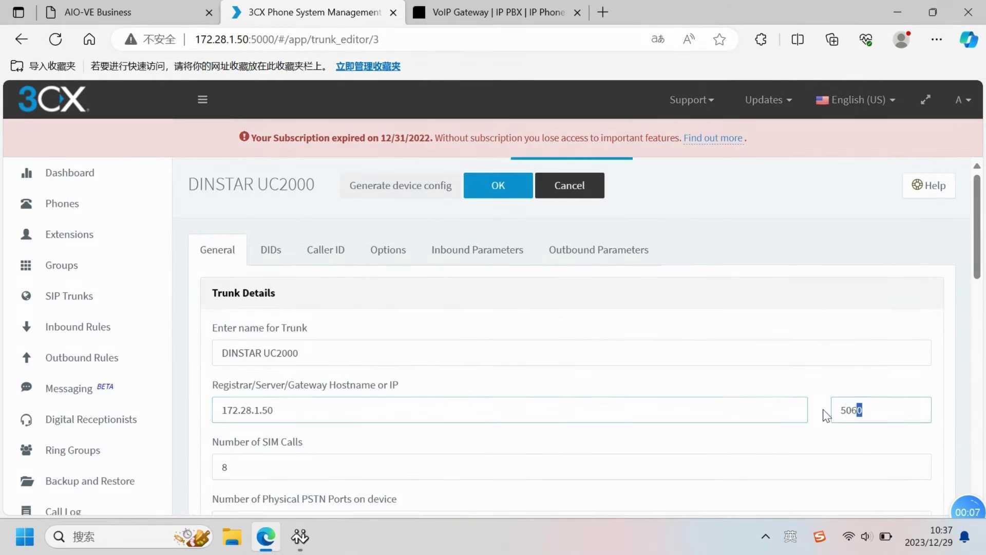
left_click_drag(825, 416, 837, 436)
left_click(836, 436)
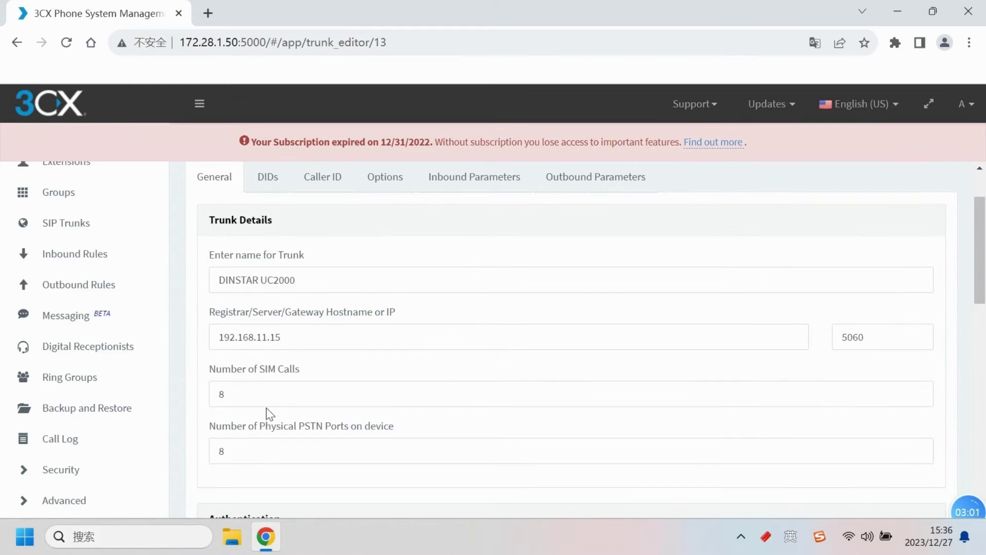
scroll(267, 410, "down", 3)
scroll(267, 410, "down", 4)
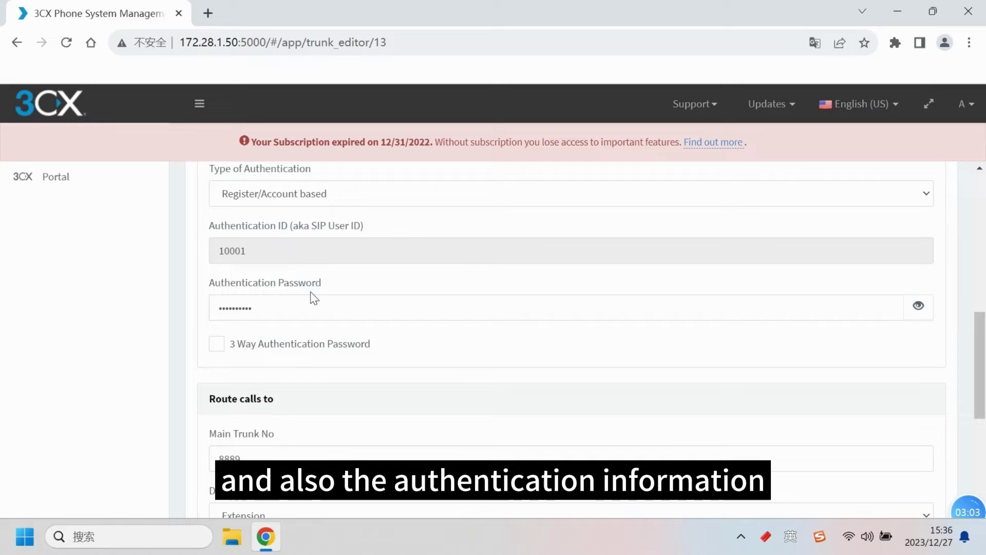
left_click(300, 300)
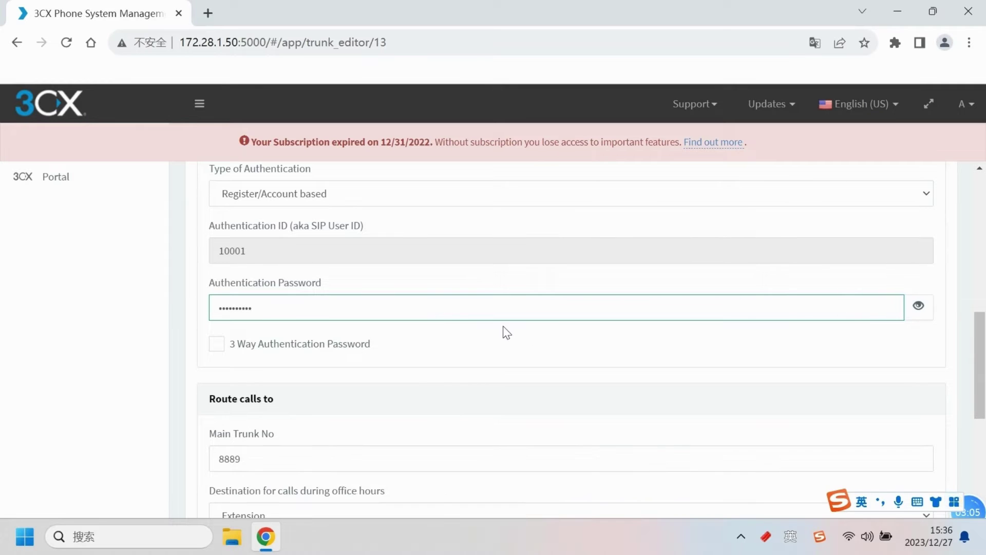
key("BackSpace")
left_click(919, 314)
left_click(728, 316)
type("123")
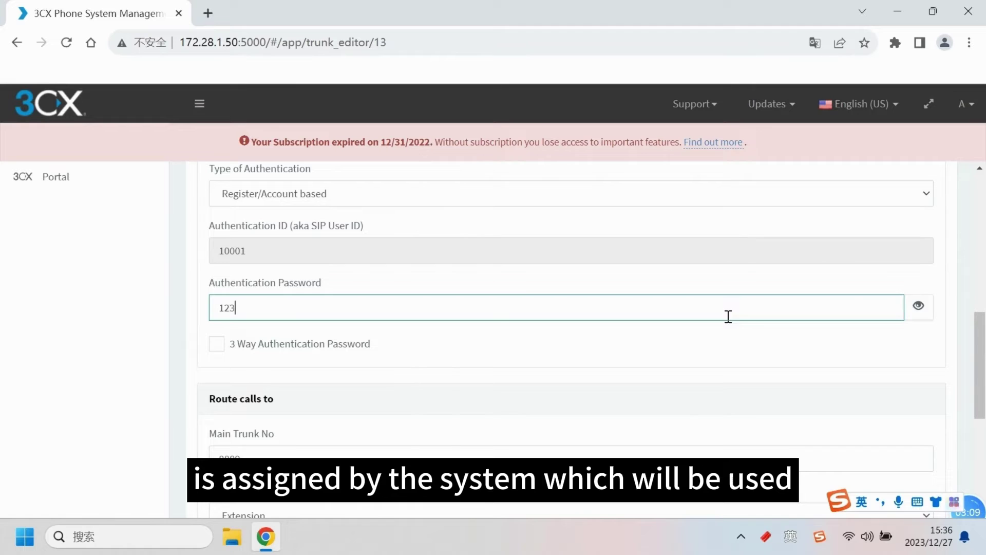
type("456")
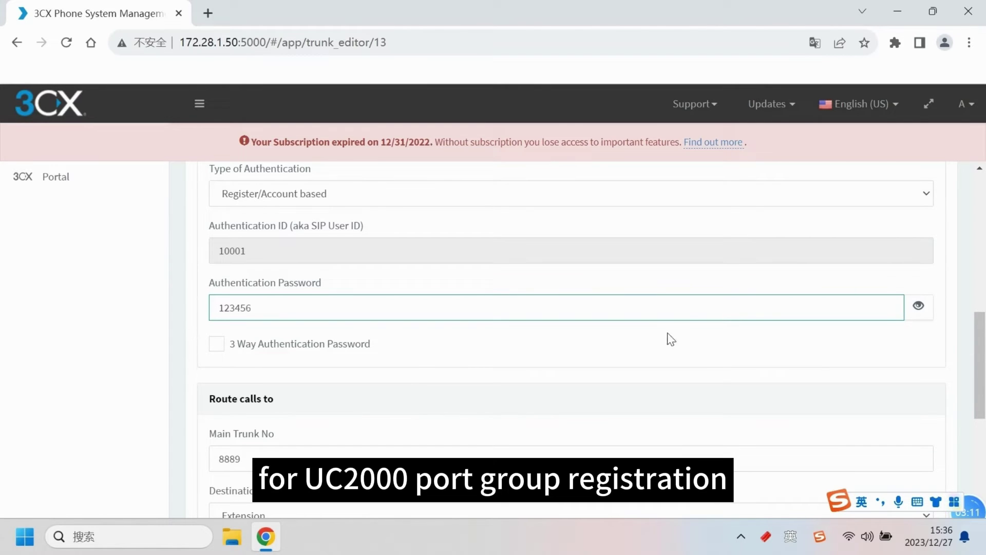
Step: Route office-hours and after-hours calls to extension 125 and save the DINSTAR UC2000 trunk
scroll(684, 350, "down", 1)
scroll(684, 349, "down", 4)
left_click(323, 265)
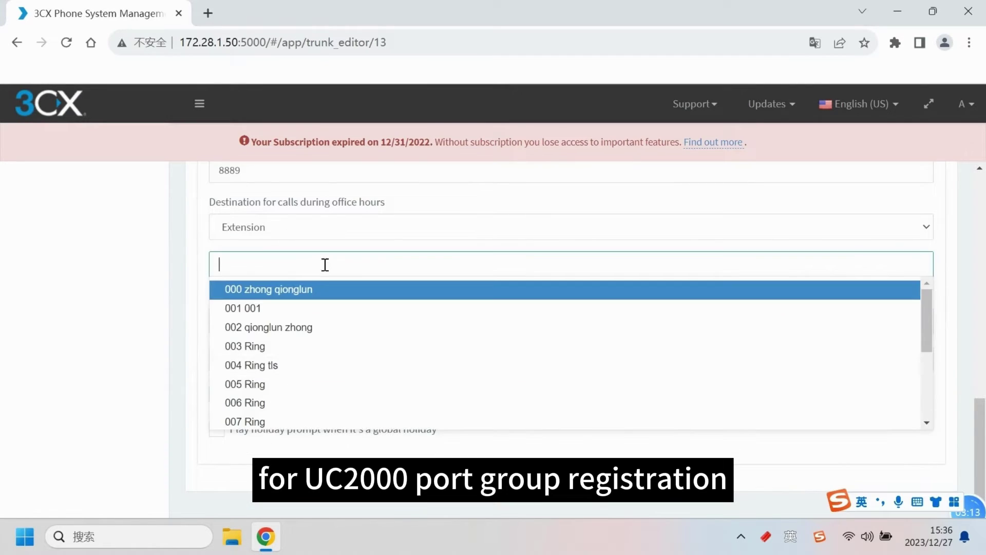
scroll(282, 393, "down", 15)
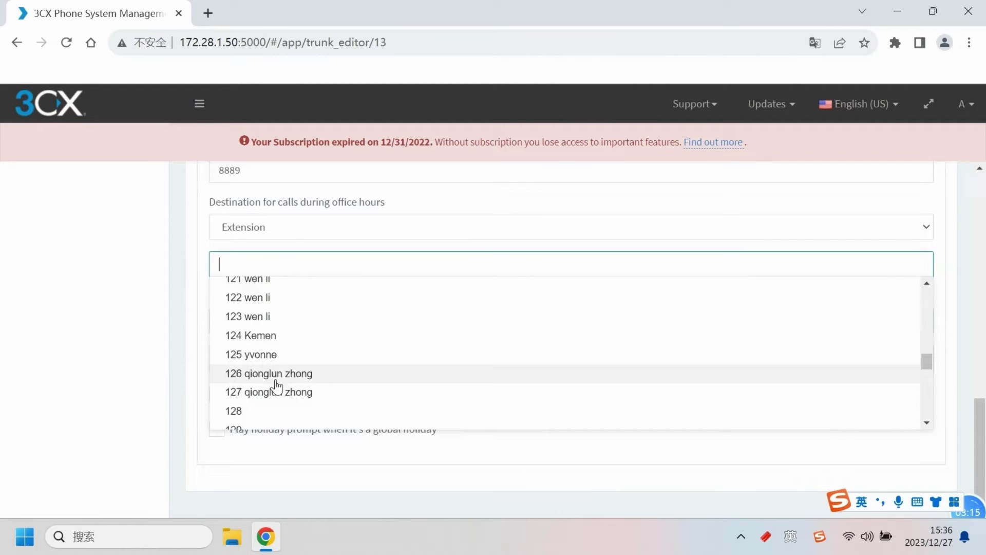
left_click(270, 353)
left_click(282, 361)
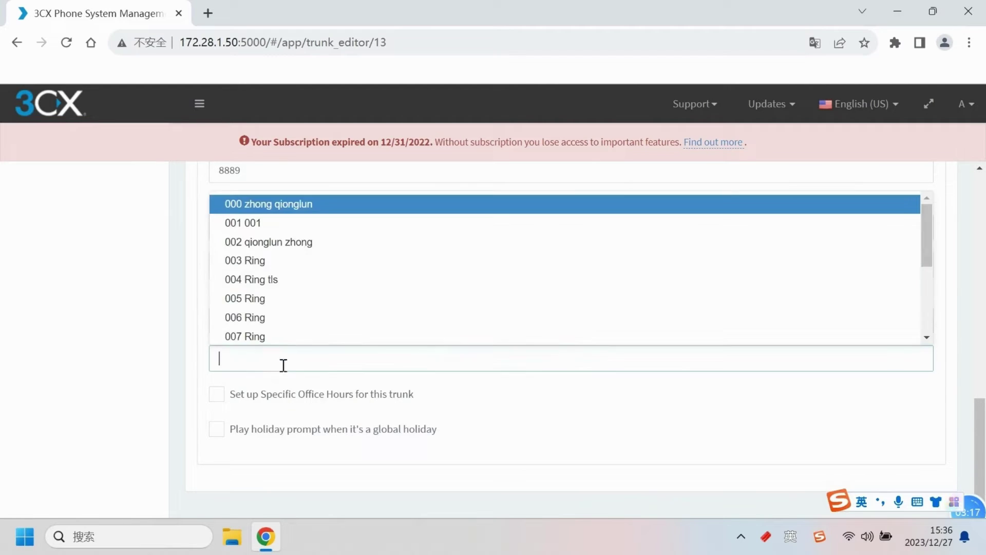
scroll(288, 334, "down", 15)
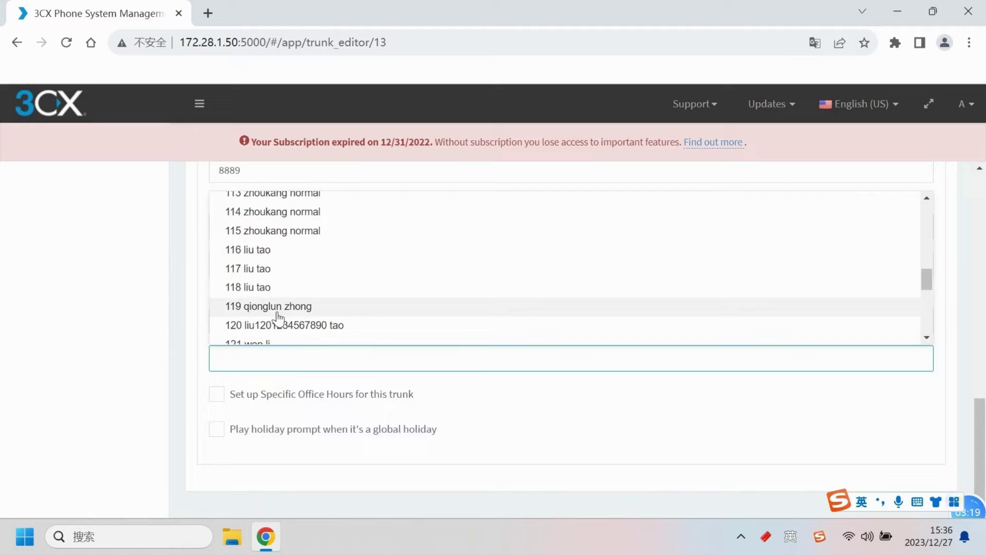
scroll(272, 306, "down", 2)
left_click(271, 268)
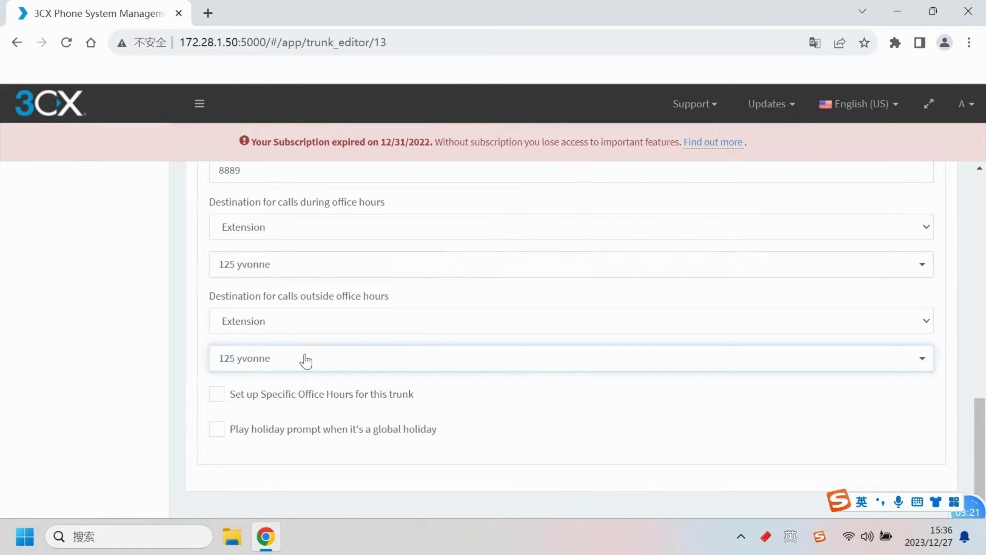
scroll(414, 360, "up", 15)
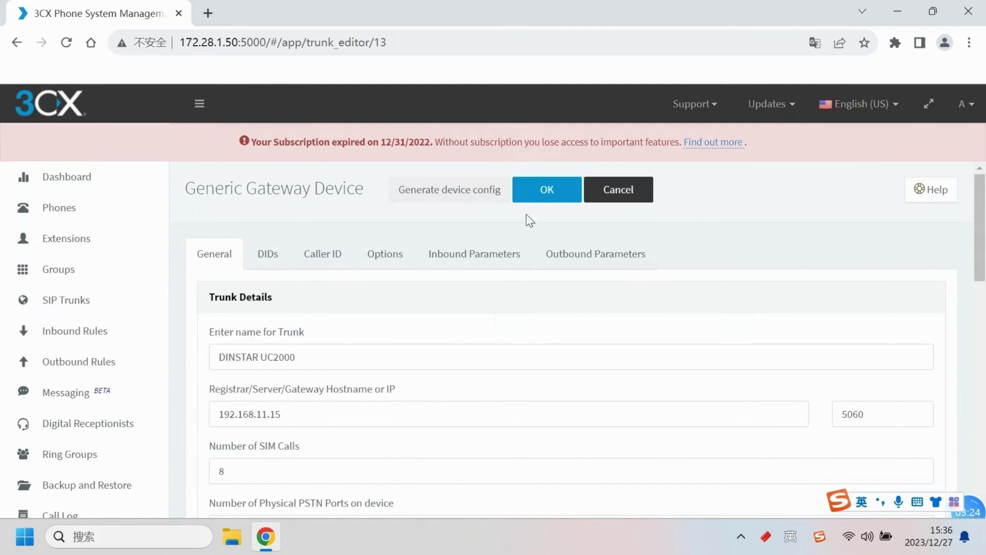
left_click(545, 194)
left_click(74, 328)
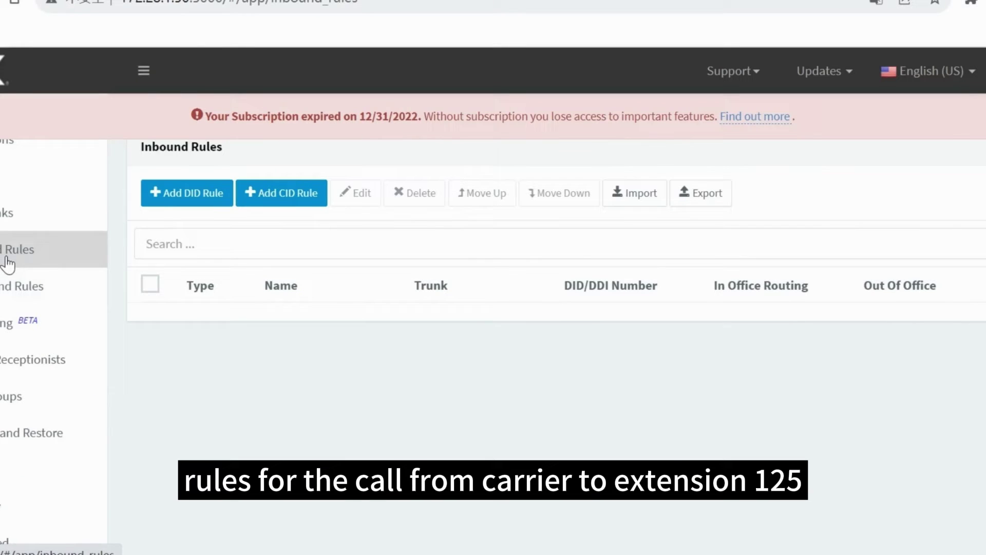
Step: Create a DID inbound rule named fromuc2000 for DID 8889
left_click(202, 208)
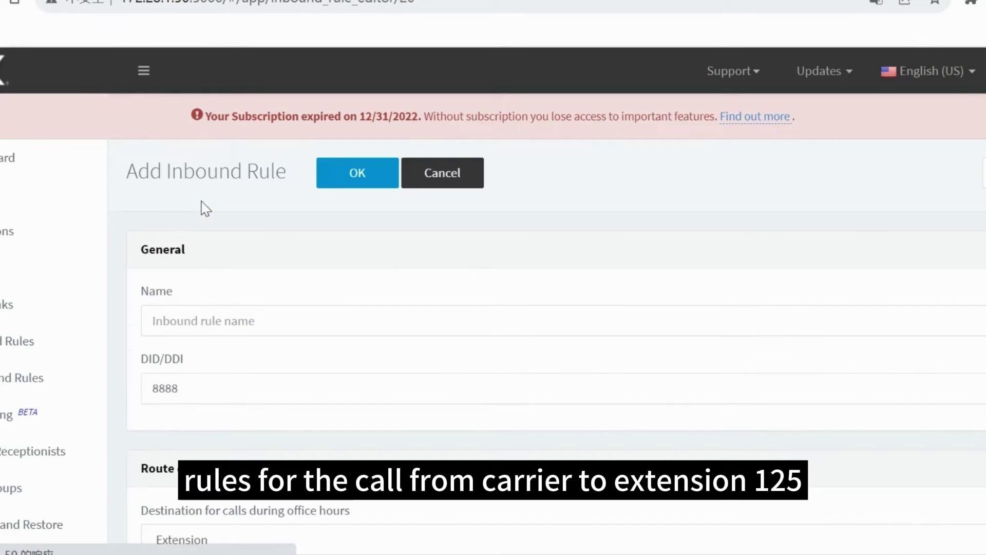
left_click(206, 328)
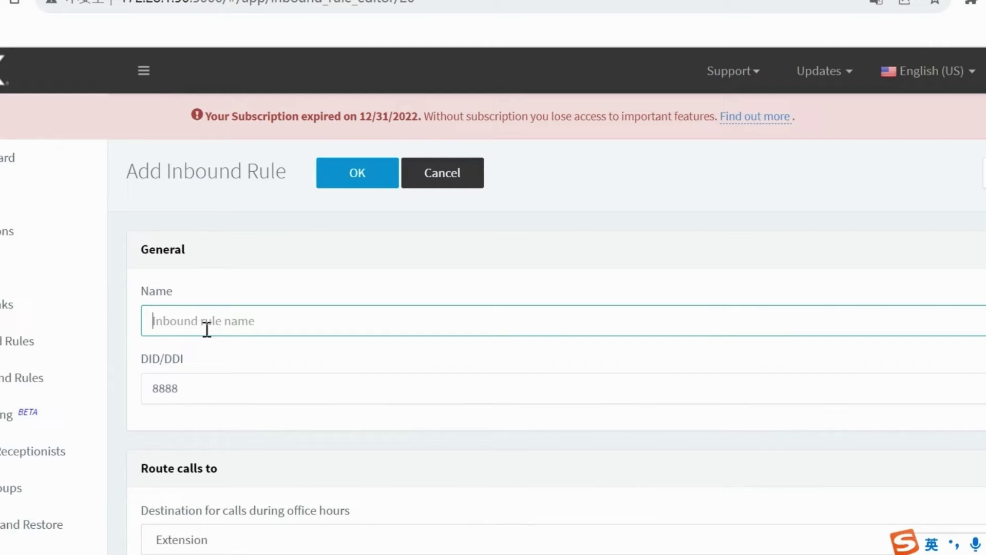
type("fromuc2000")
left_click(212, 380)
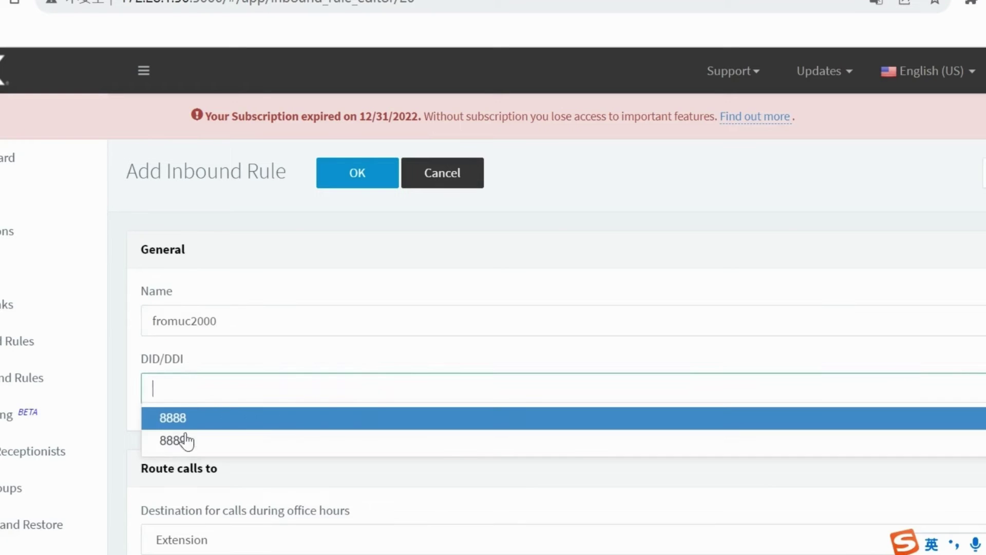
left_click(186, 441)
Step: Send both office-hours and outside-hours calls to extension 125 and save the fromuc2000 rule
scroll(185, 449, "down", 5)
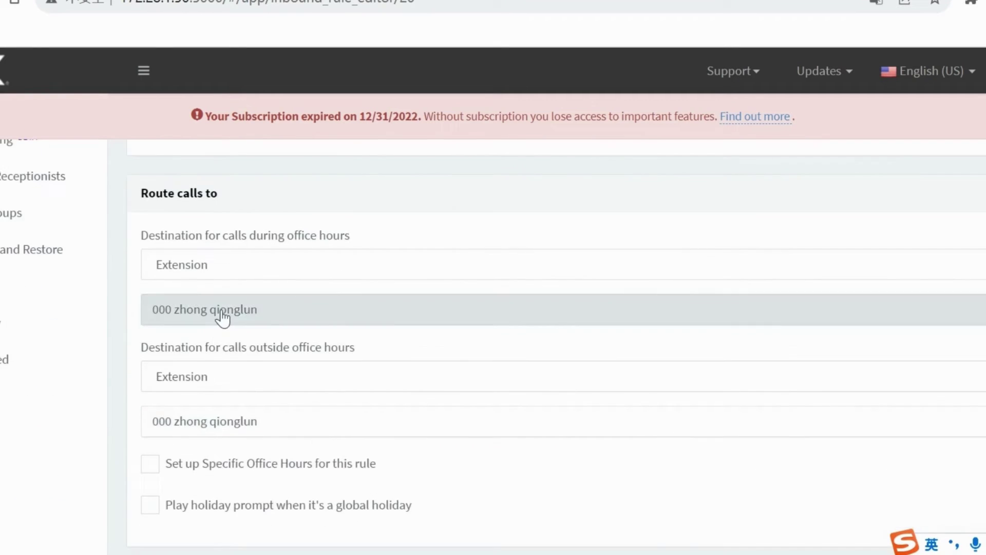
left_click(222, 318)
scroll(226, 447, "down", 8)
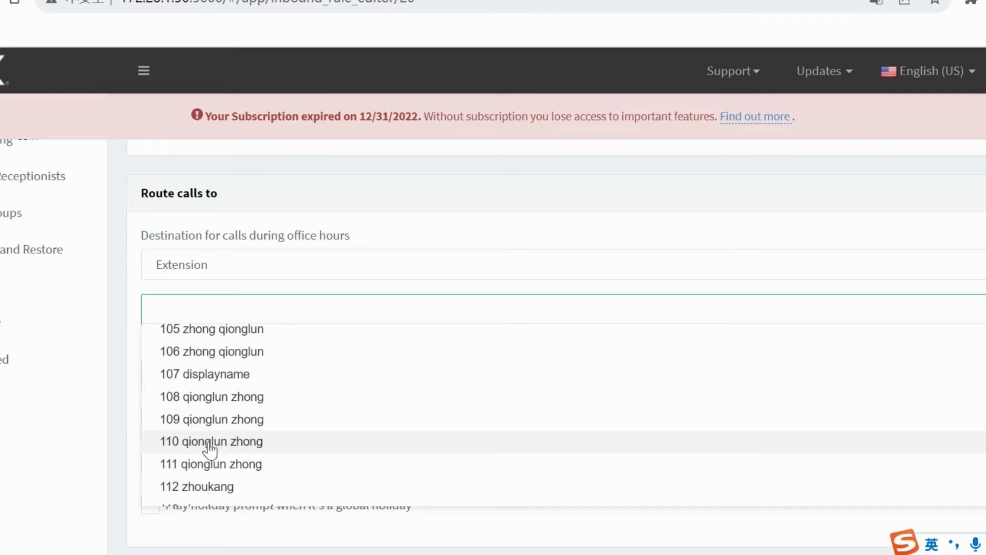
scroll(208, 449, "down", 5)
left_click(205, 409)
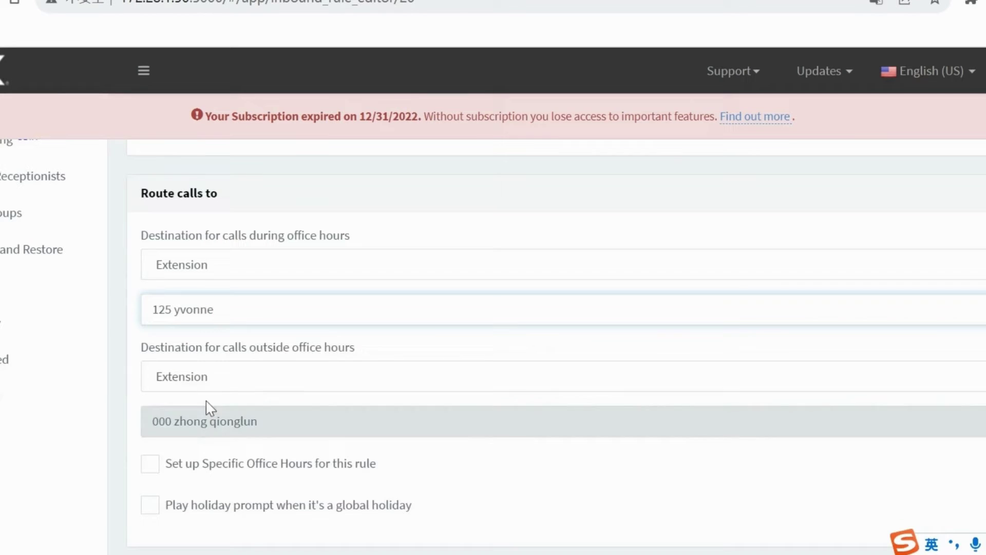
left_click(214, 421)
scroll(245, 354, "down", 1)
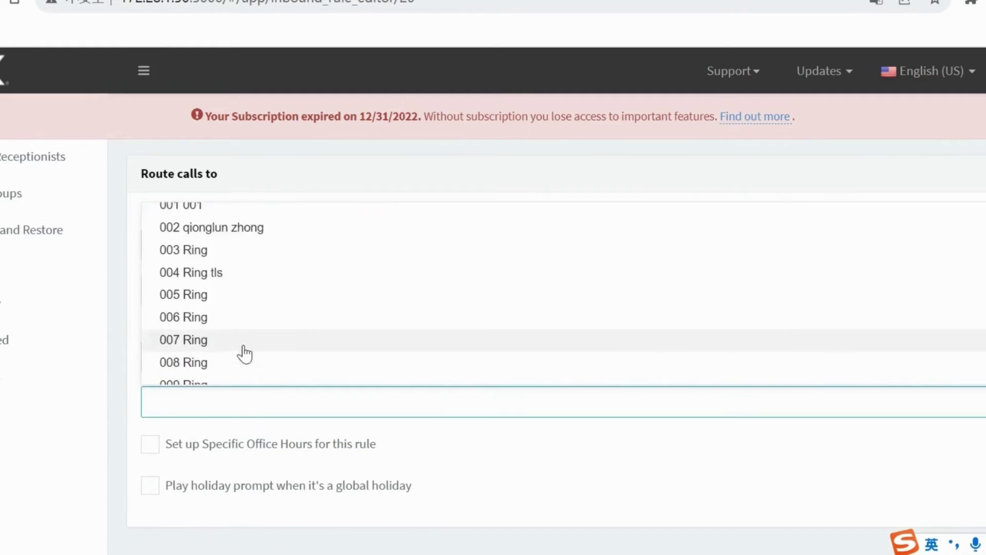
scroll(245, 355, "down", 15)
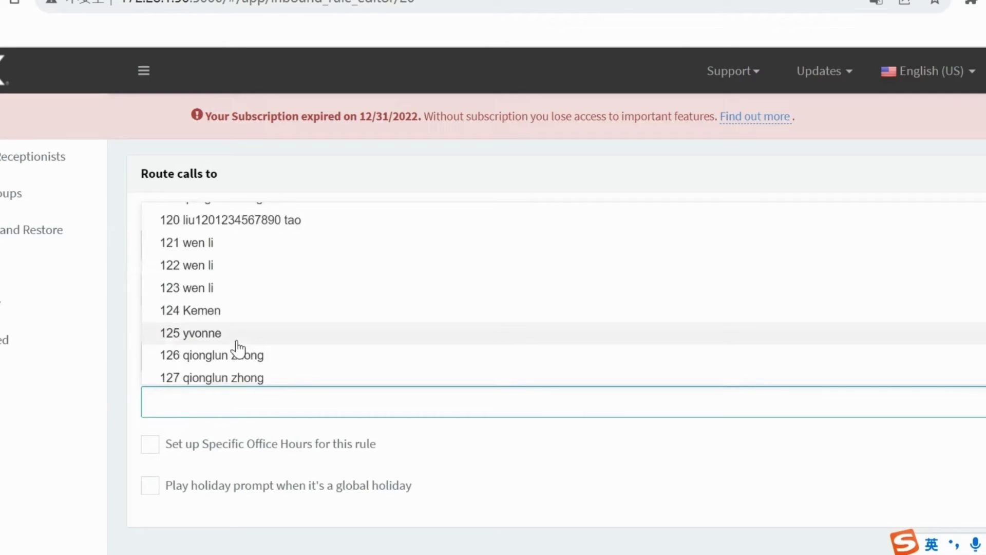
scroll(236, 343, "down", 1)
left_click(227, 290)
scroll(277, 339, "up", 6)
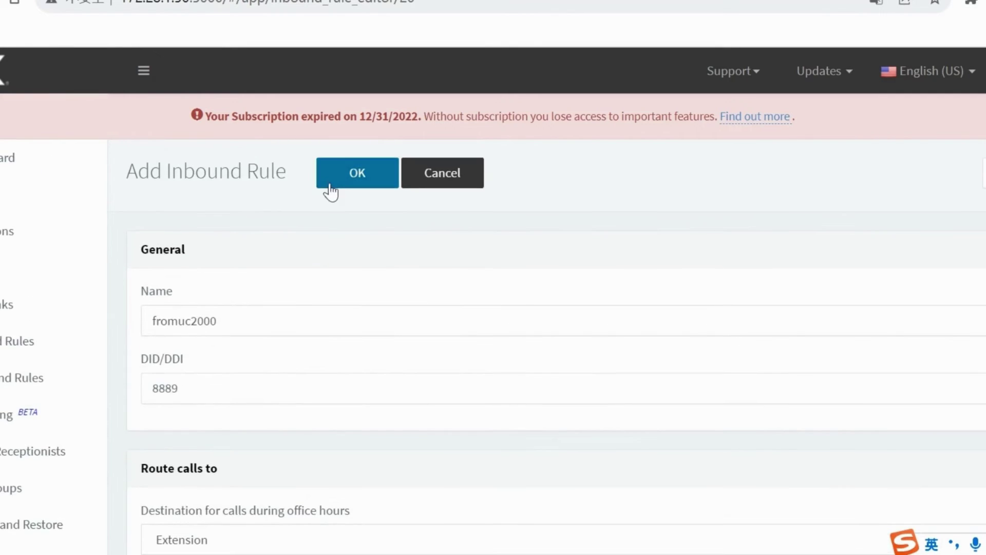
left_click(331, 190)
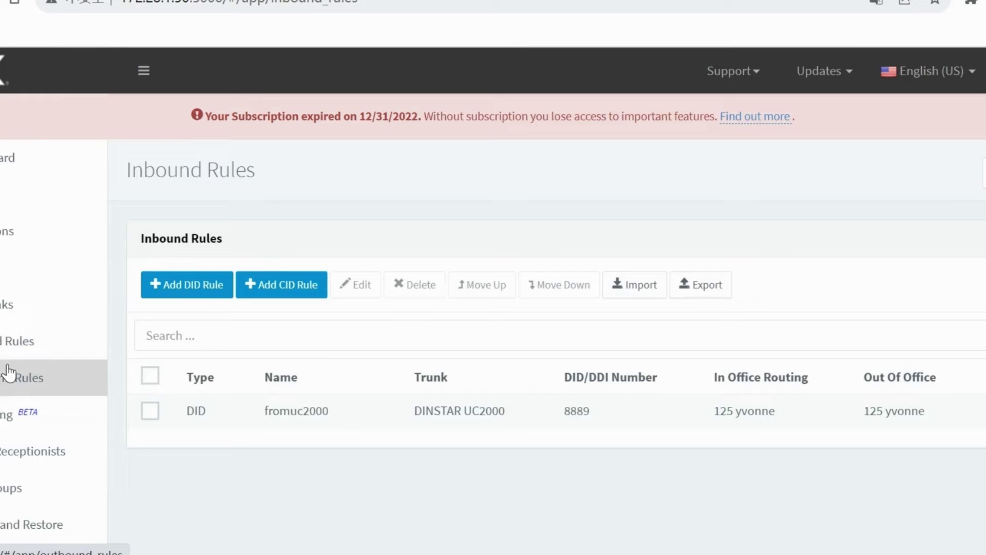
left_click(10, 372)
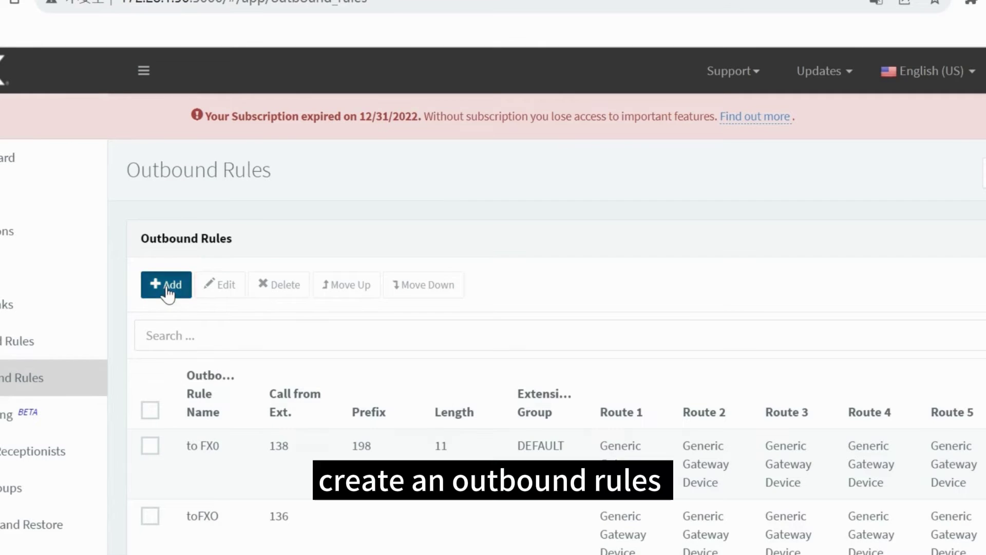
Step: Create outbound rule touc2000 covering prefix 137 and extension 125
left_click(168, 287)
left_click(187, 319)
type("touc2000")
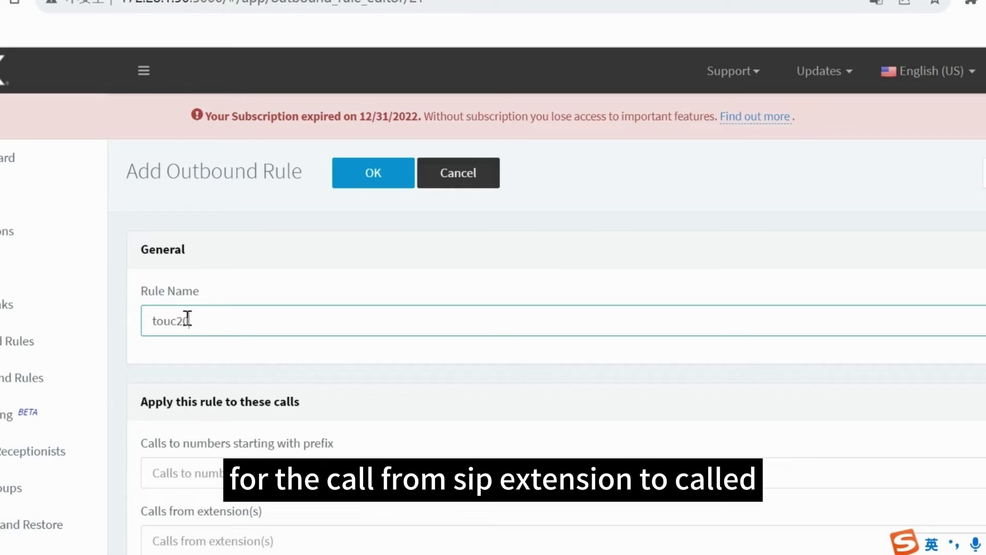
scroll(192, 447, "down", 2)
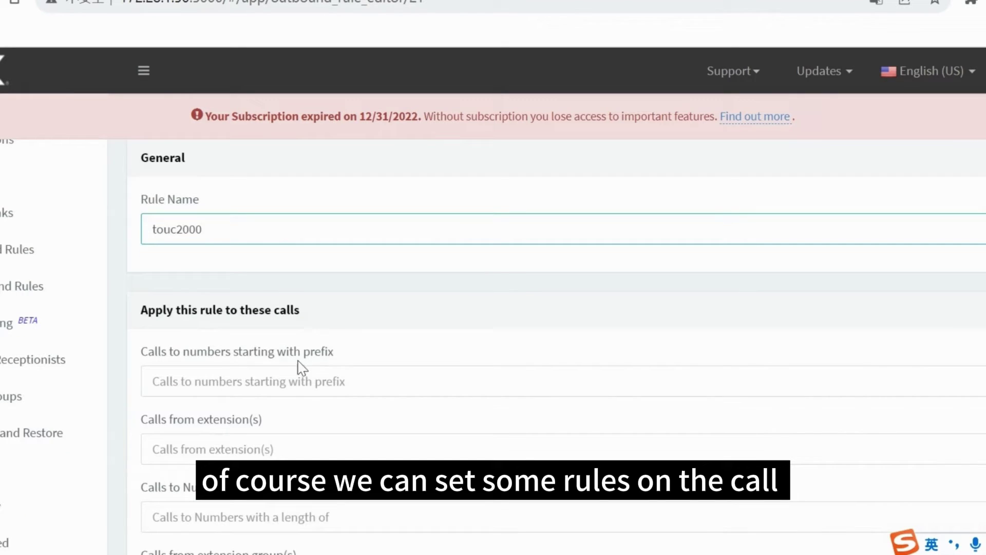
left_click_drag(333, 352, 139, 359)
left_click(189, 376)
type("137")
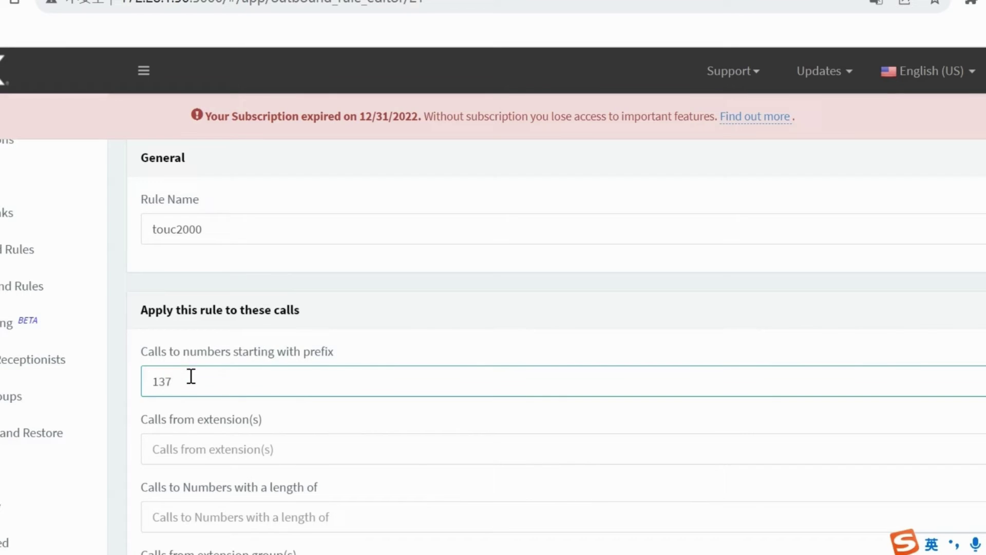
left_click(202, 454)
type("12")
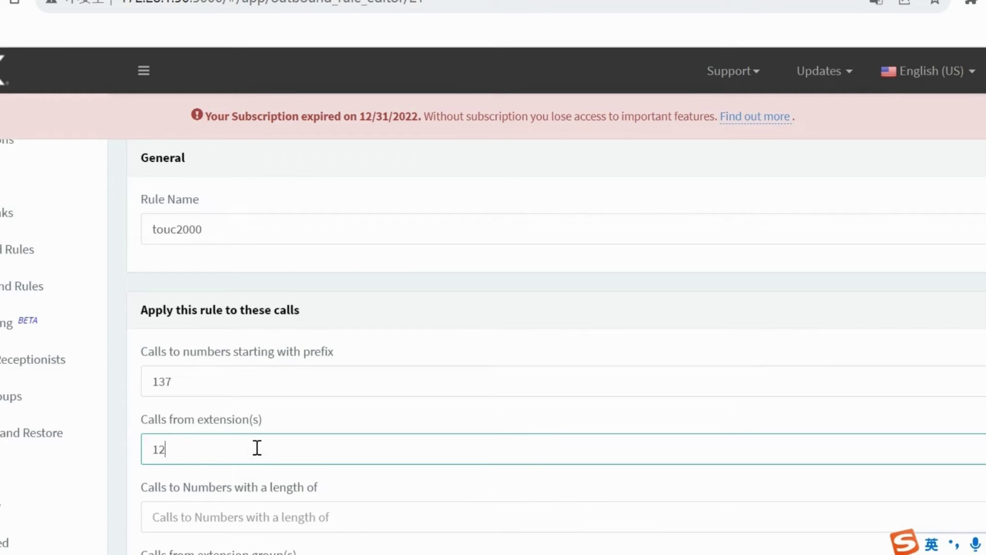
type("5")
Step: Require 11-digit numbers, set Route 1 to DINSTAR UC2000, and save the rule
scroll(255, 447, "down", 2)
left_click(229, 426)
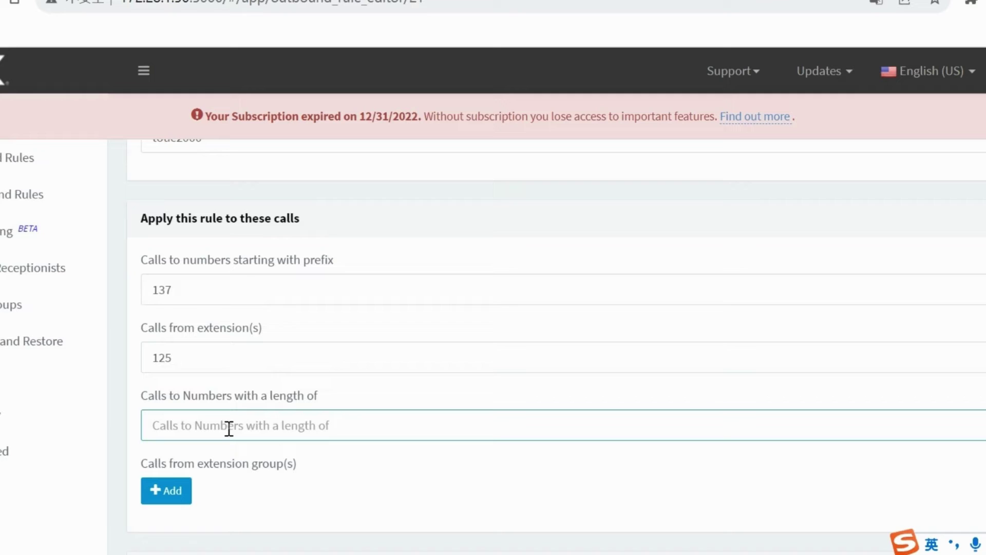
type("11")
scroll(230, 427, "down", 5)
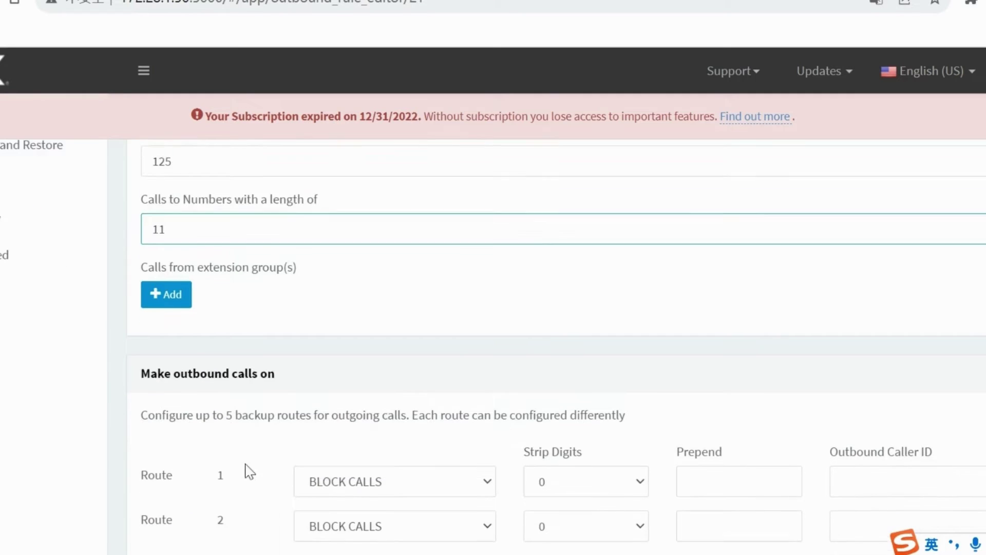
left_click(366, 405)
left_click(392, 445)
scroll(396, 370, "up", 10)
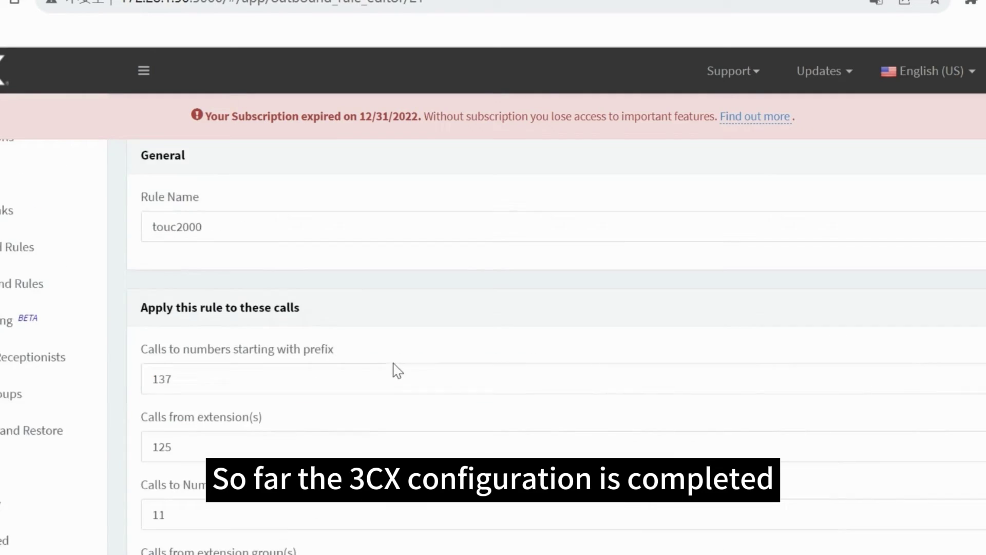
left_click(376, 184)
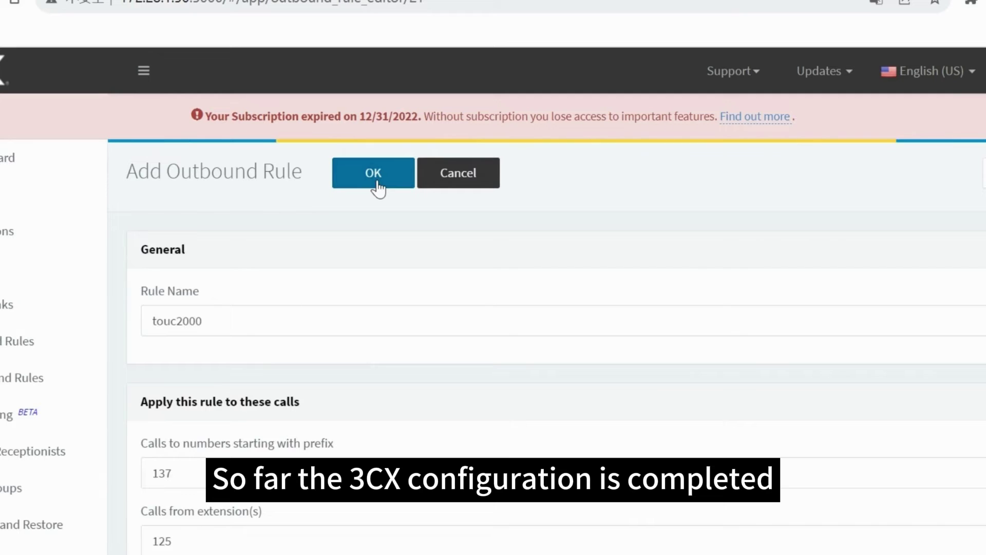
scroll(275, 418, "down", 2)
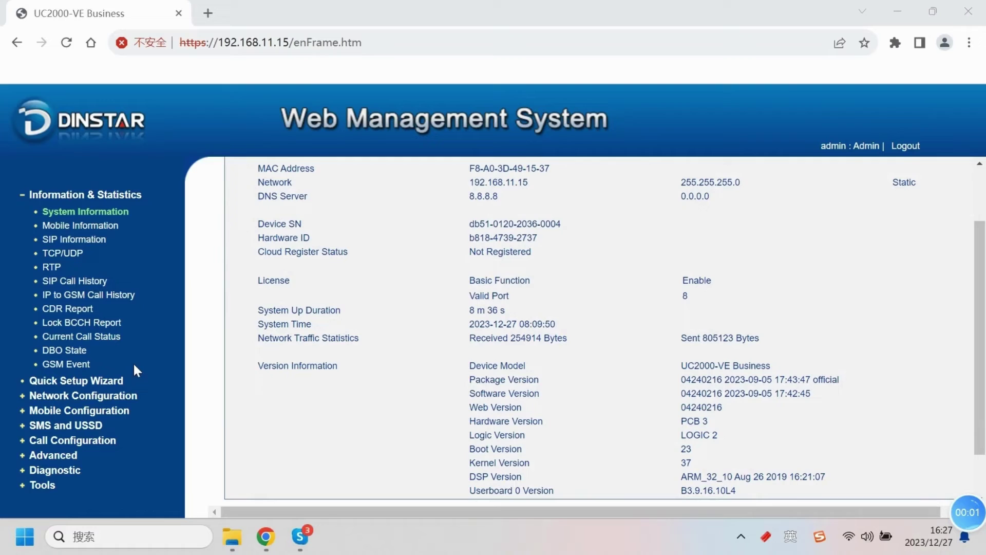
Step: Expand Call Configuration, open SIP Configuration, and start editing the SIP Server Address
left_click(83, 441)
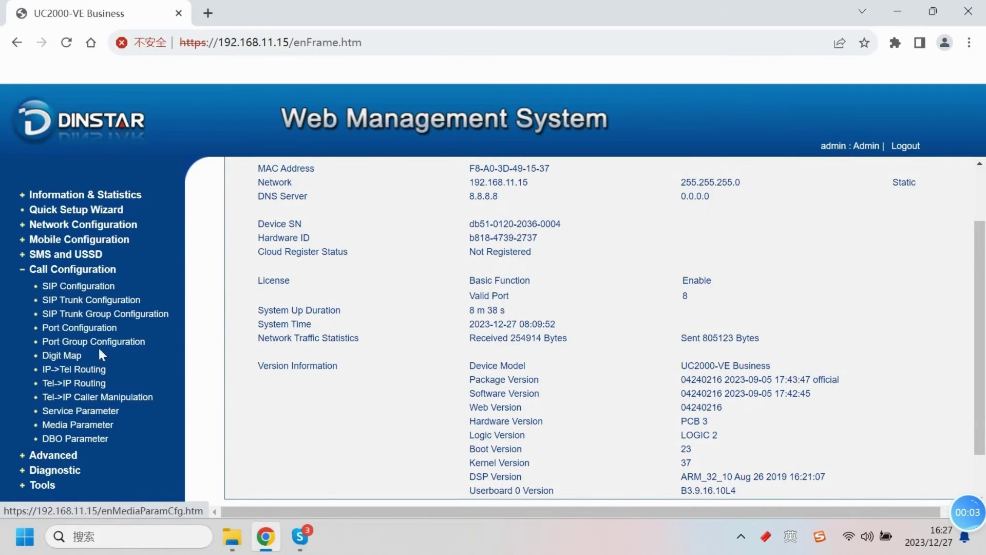
left_click(85, 288)
left_click(614, 224)
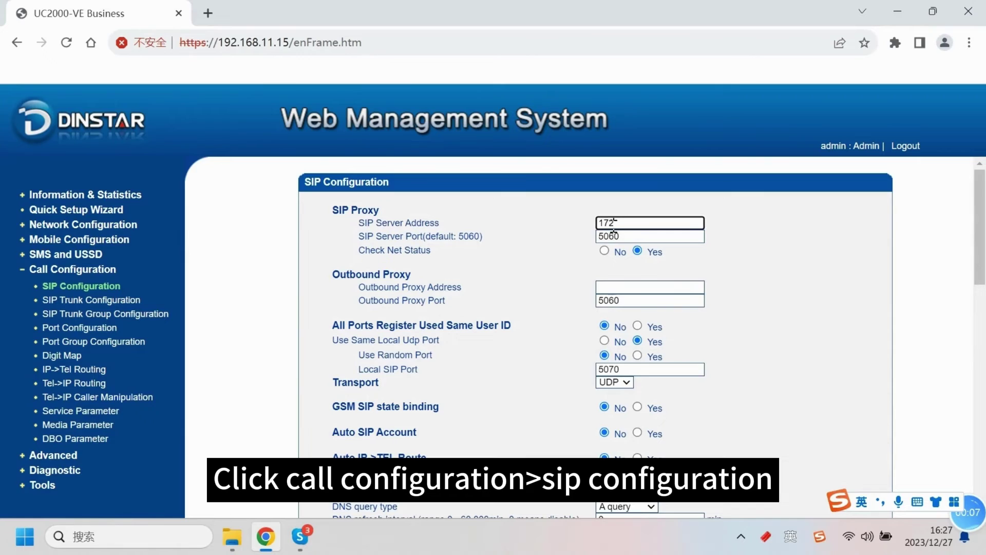
Step: Set SIP Server Address 172.28.1.50 with port 5060 and save the SIP settings
type("172.28.1.")
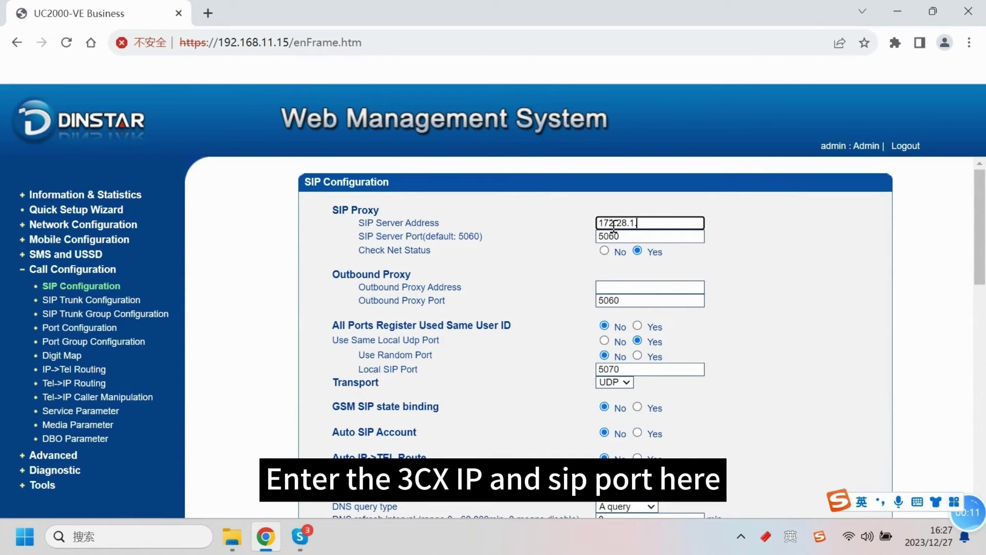
type("50")
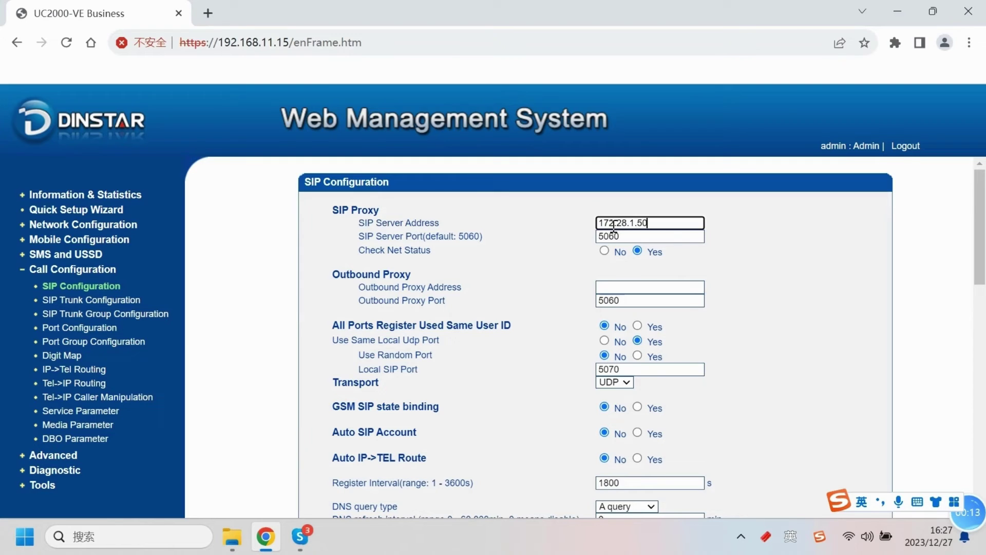
left_click(636, 261)
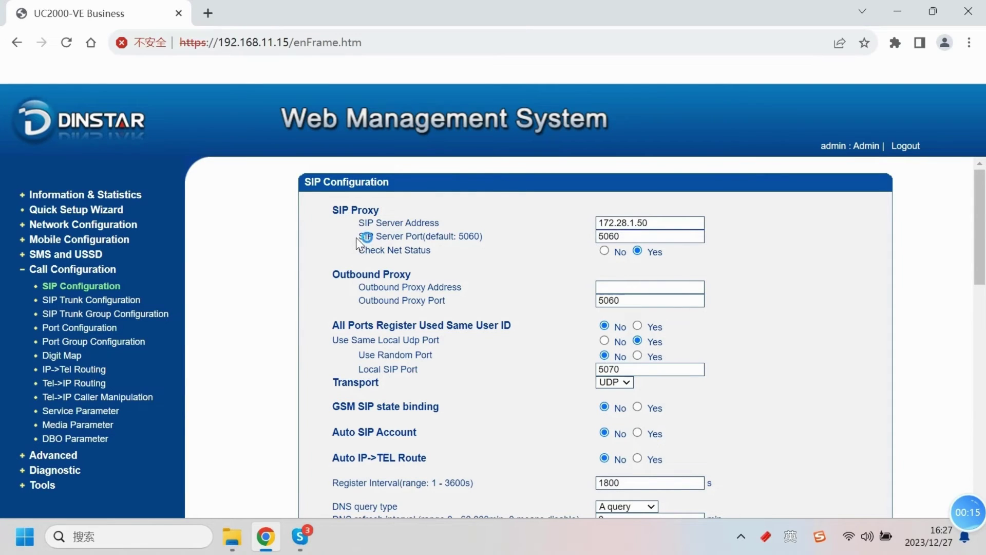
left_click_drag(356, 238, 511, 237)
left_click(510, 239)
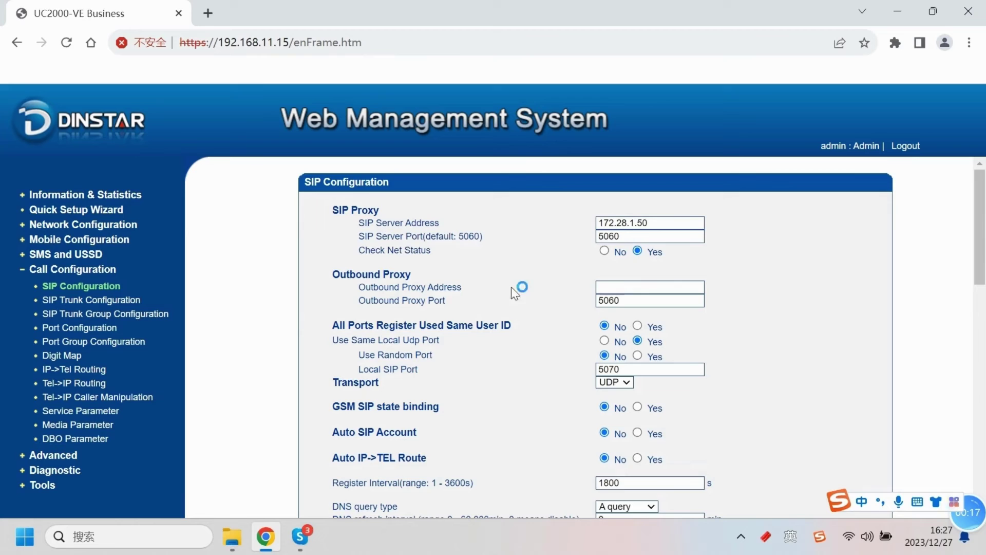
scroll(561, 371, "down", 9)
scroll(541, 416, "down", 5)
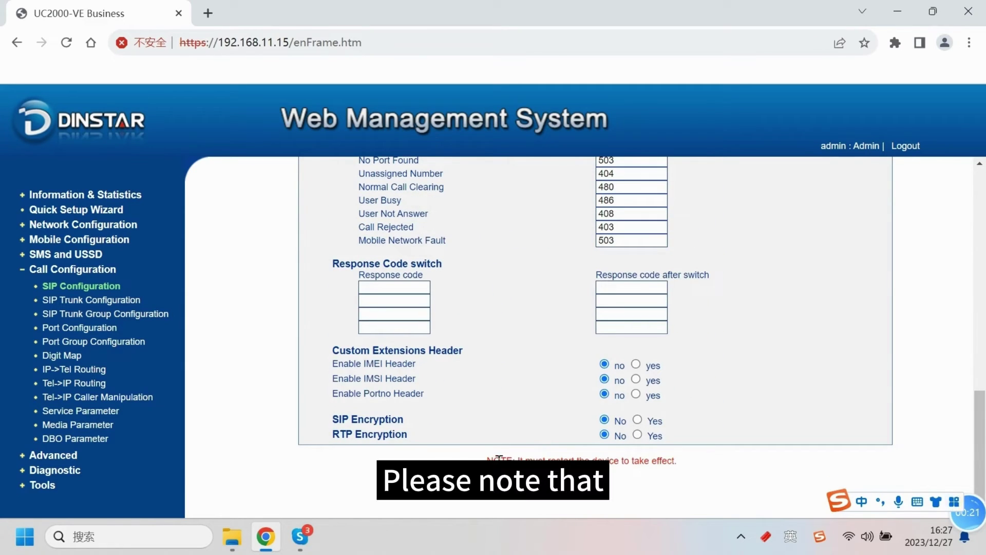
left_click_drag(486, 459, 677, 460)
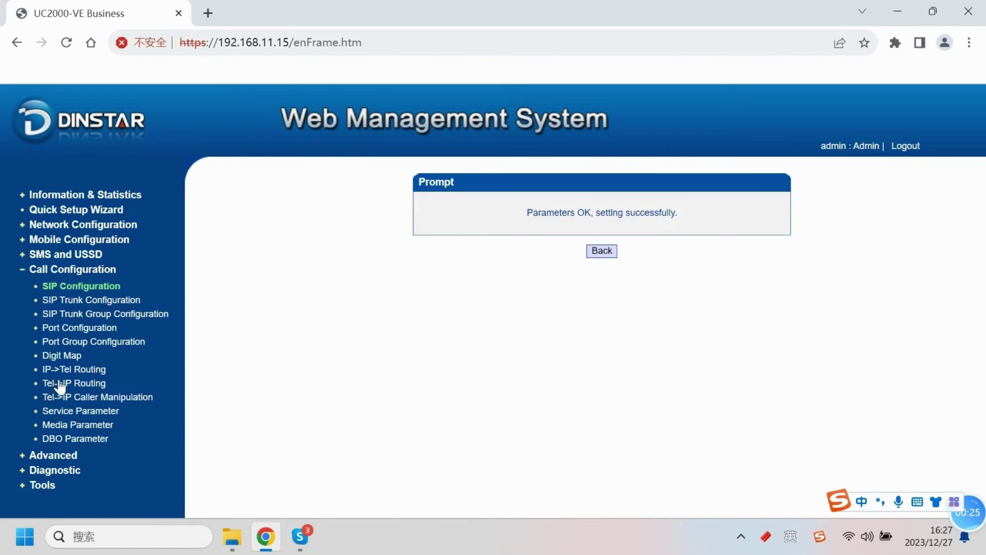
left_click(600, 252)
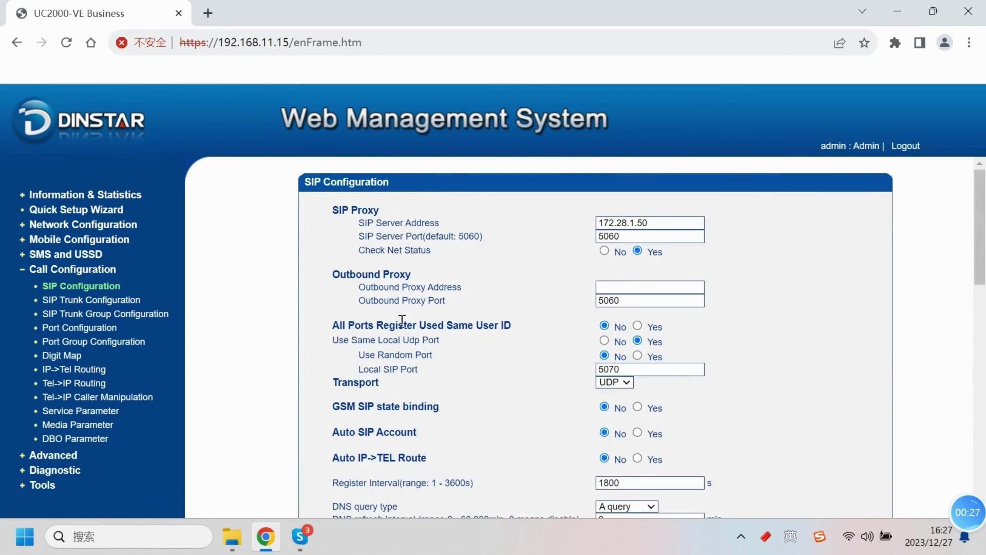
Step: Edit the default port group, entering its SIP user ID, authentication ID and password
left_click(93, 342)
left_click(265, 220)
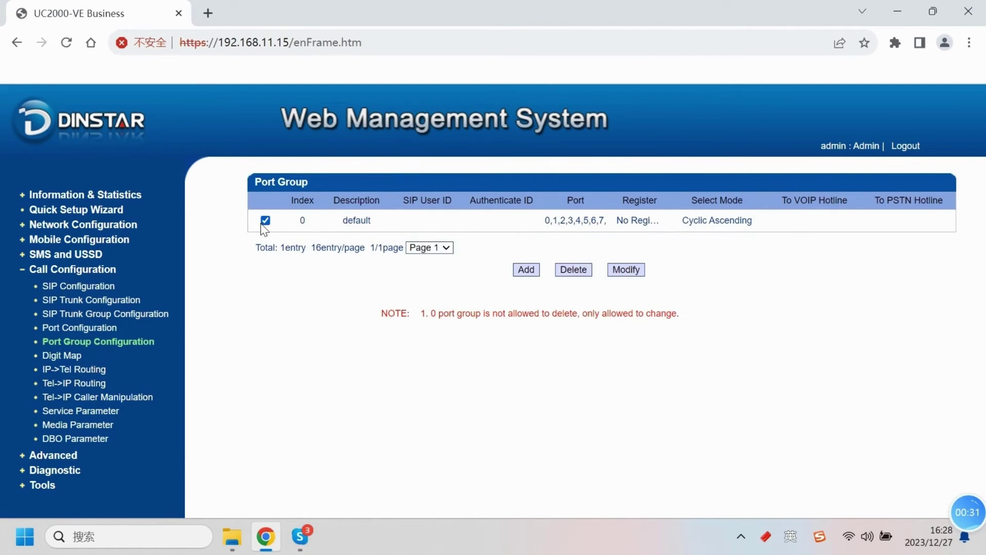
left_click(627, 270)
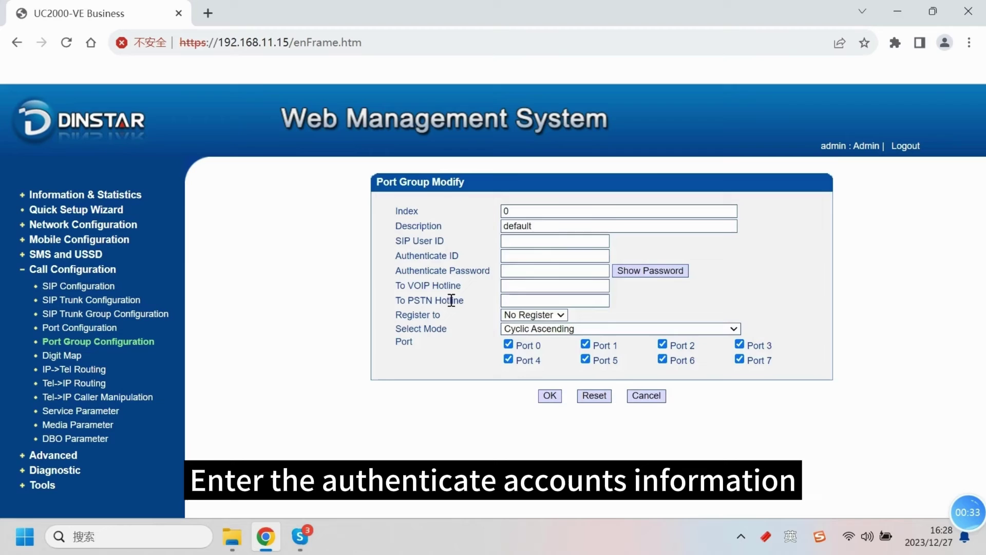
left_click(539, 241)
type("1")
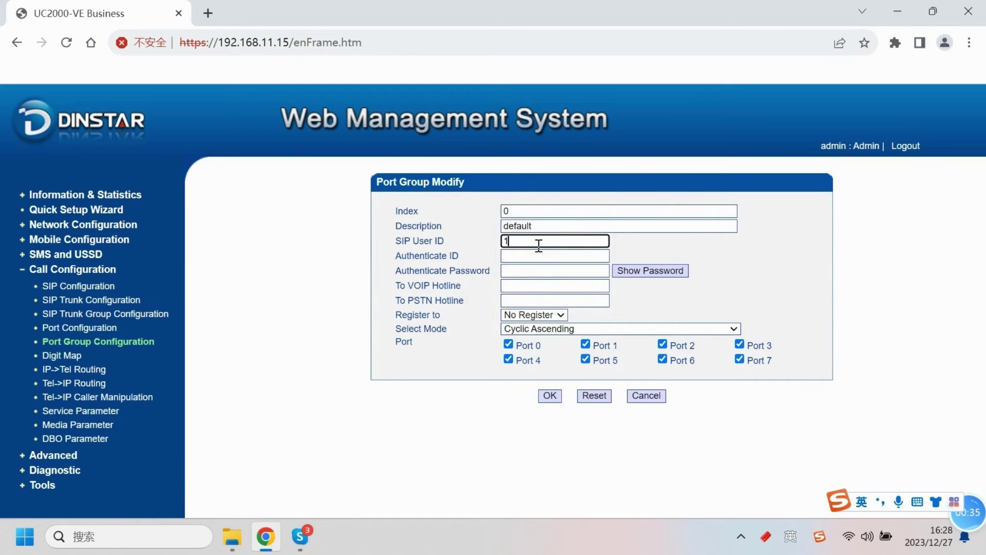
type("0001")
left_click(533, 257)
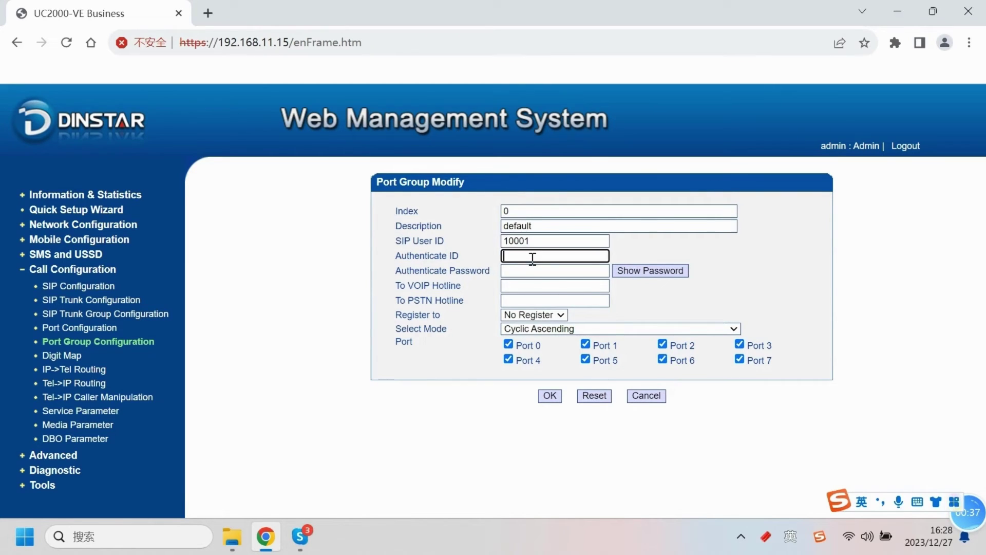
type("10001")
left_click(530, 272)
type("1")
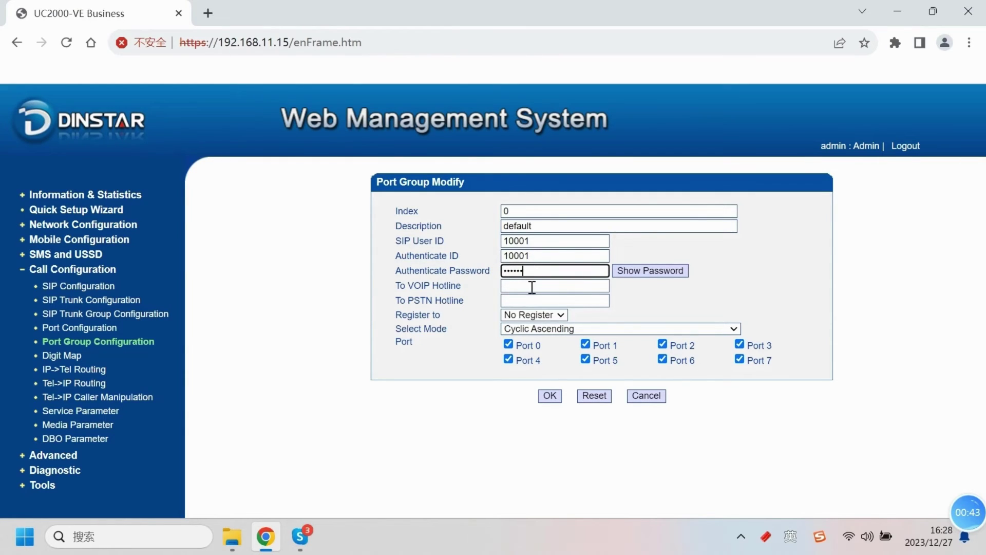
Step: Set To VOIP Hotline 8889, register to Sip Proxy, and save the port group
left_click(532, 287)
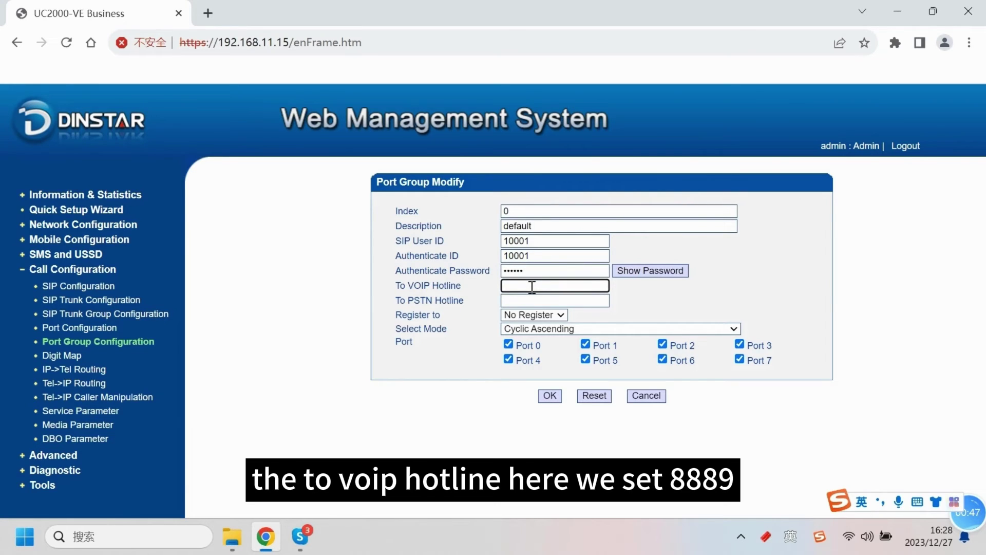
type("8889")
left_click(560, 315)
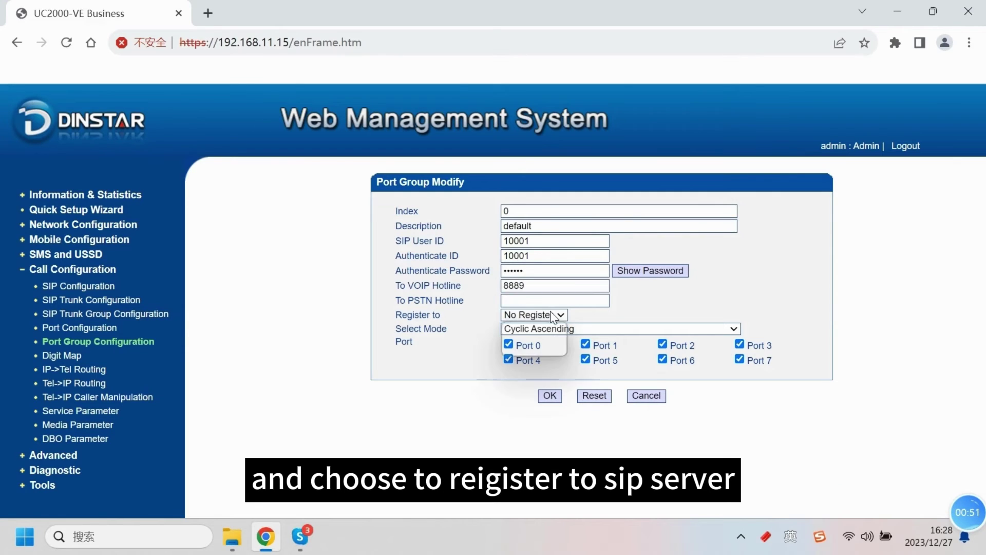
left_click(543, 341)
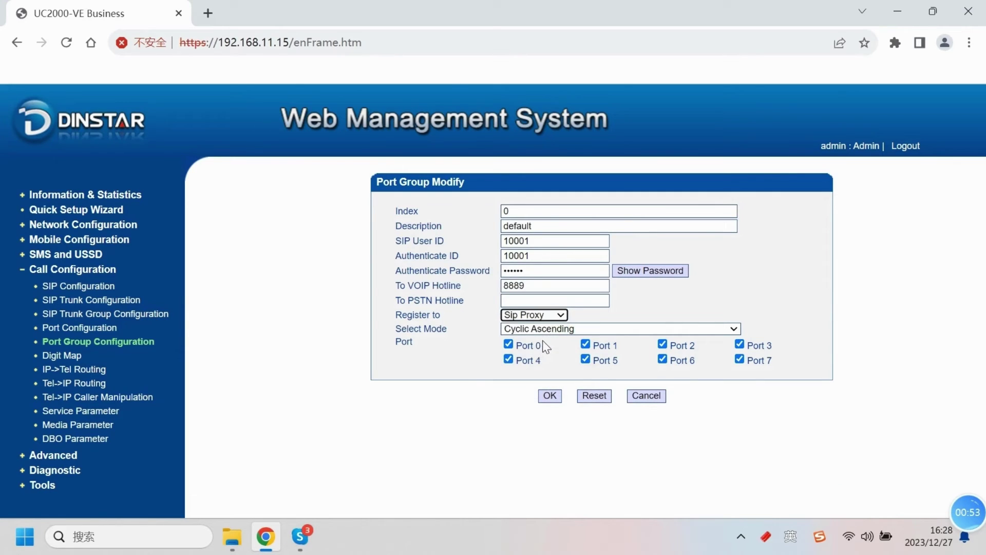
left_click(550, 397)
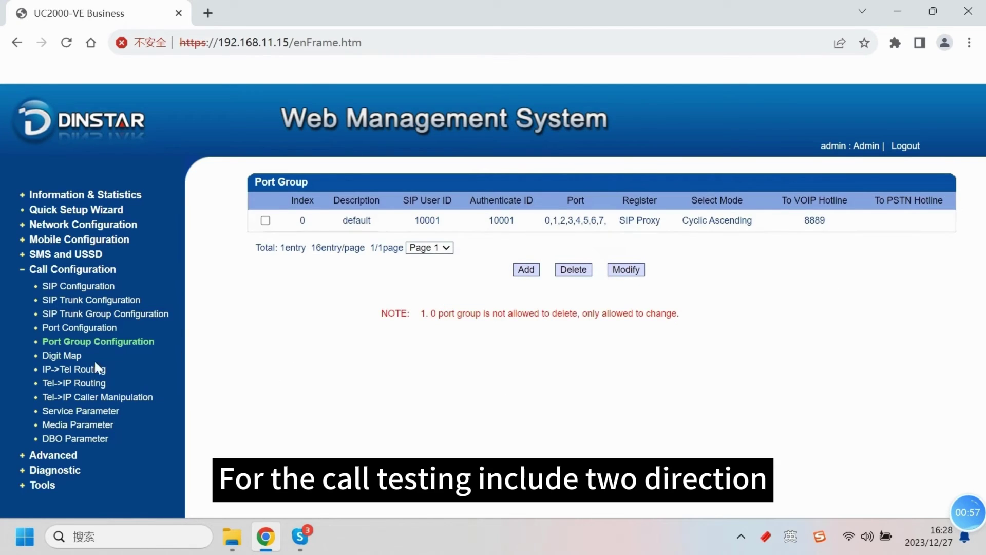
Step: Add an IP->Tel route described 'outbound' from SIP Server to port-group-0
left_click(94, 370)
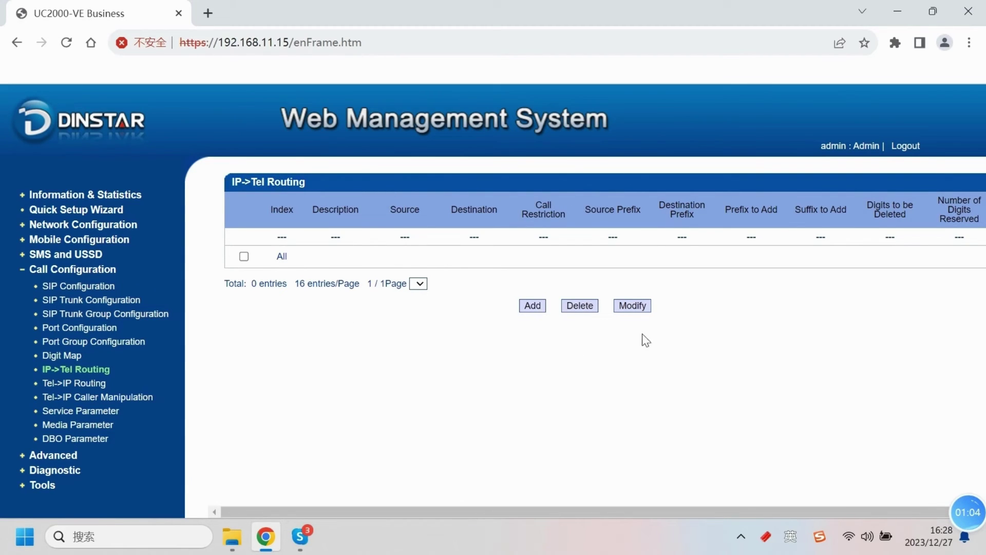
left_click(532, 306)
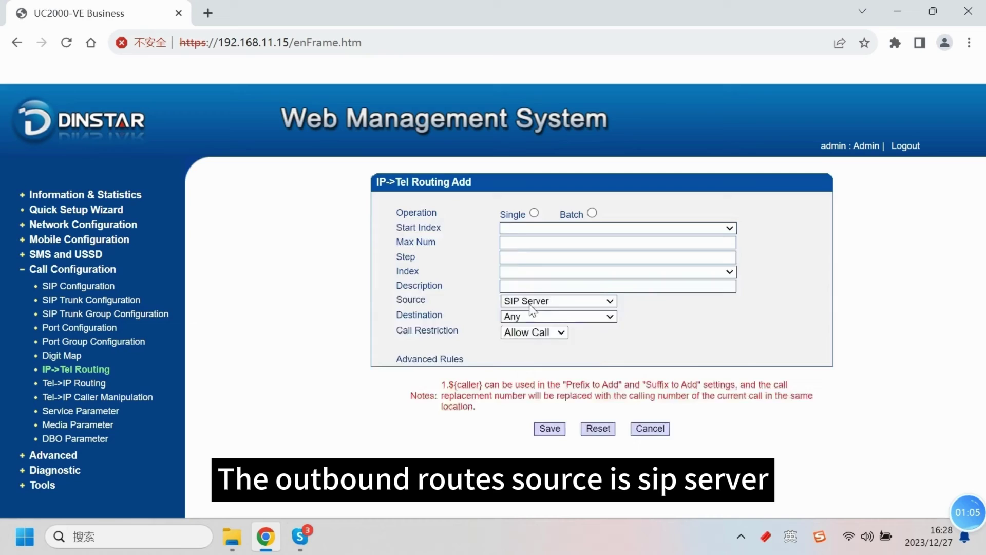
left_click(533, 242)
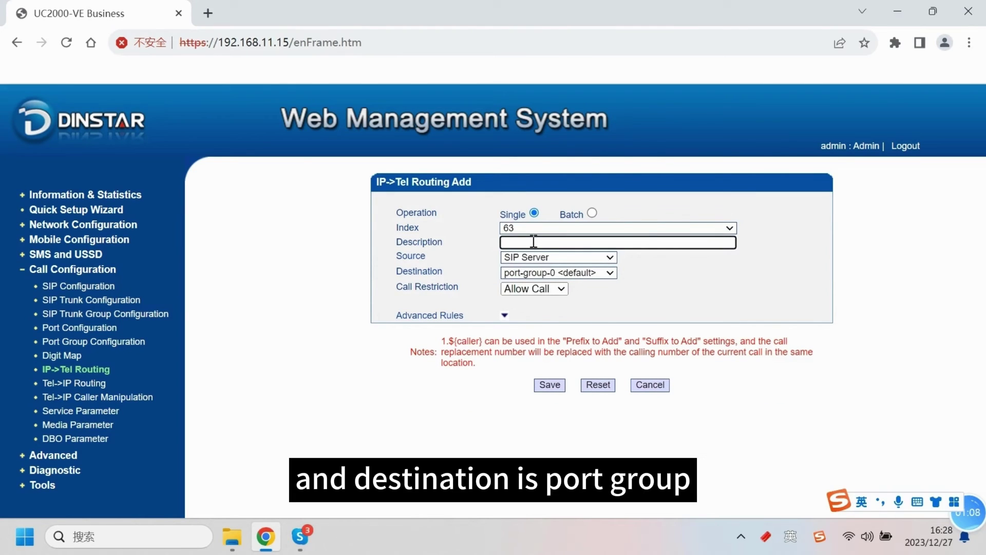
type("outbound")
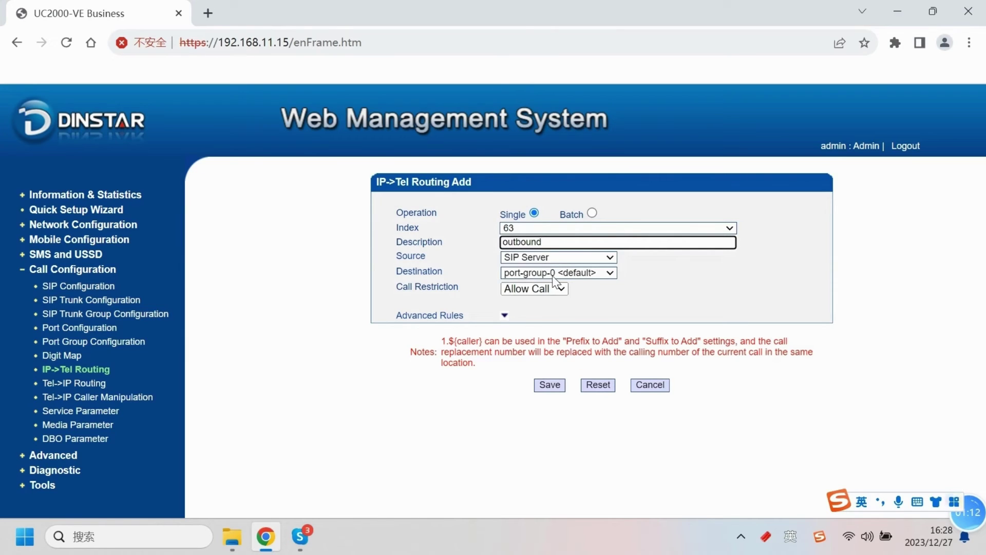
left_click(549, 386)
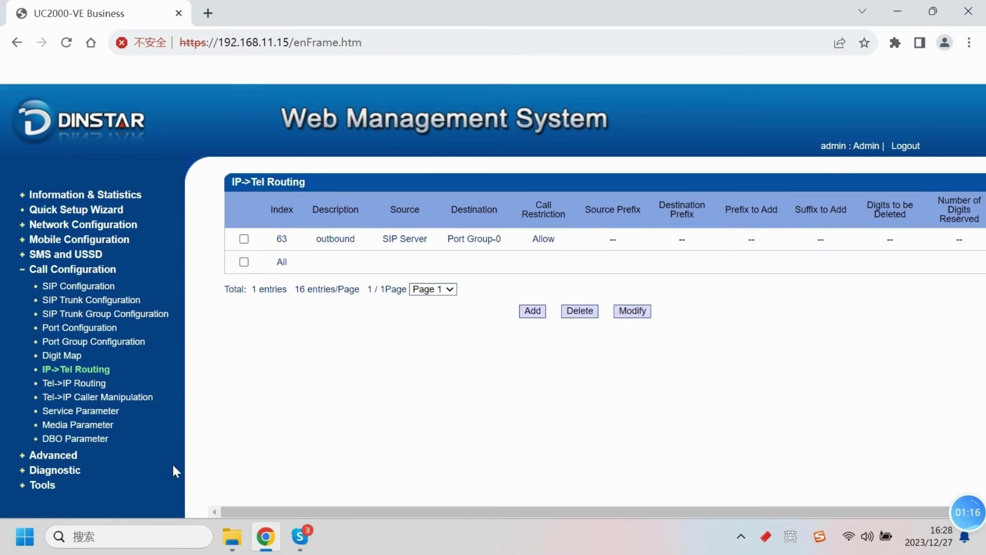
Step: Add a Tel->IP route described 'inbound' from port-group-0 to SIP Server
left_click(91, 386)
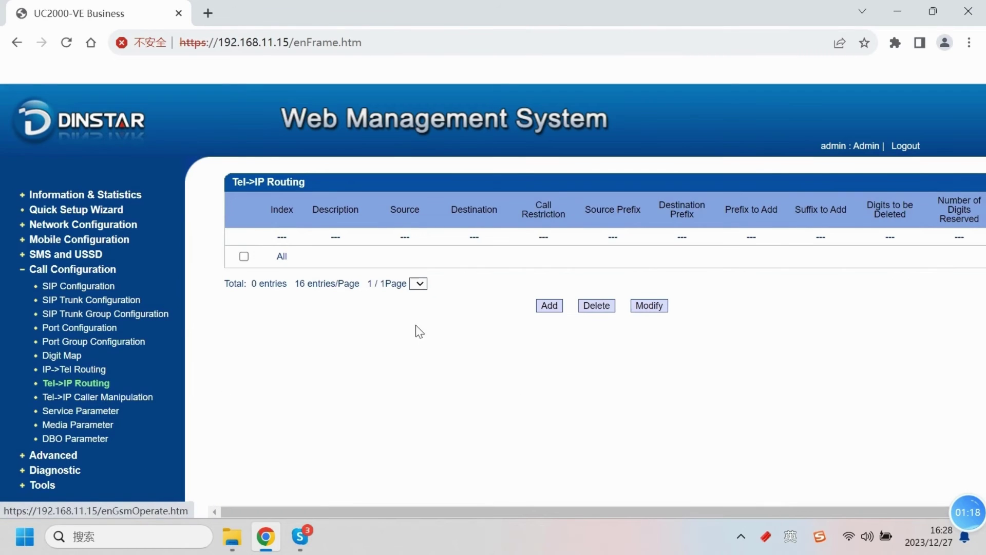
left_click(549, 306)
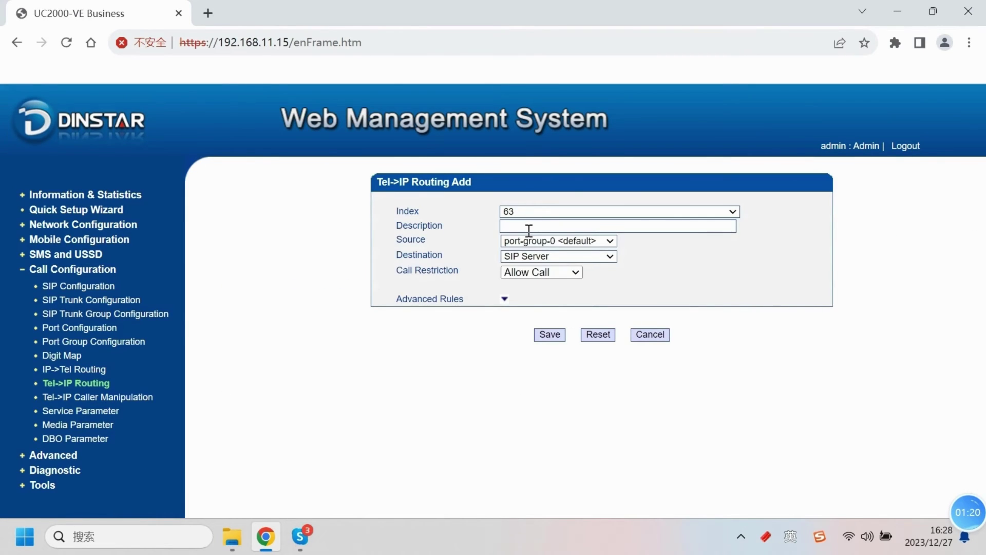
left_click(528, 230)
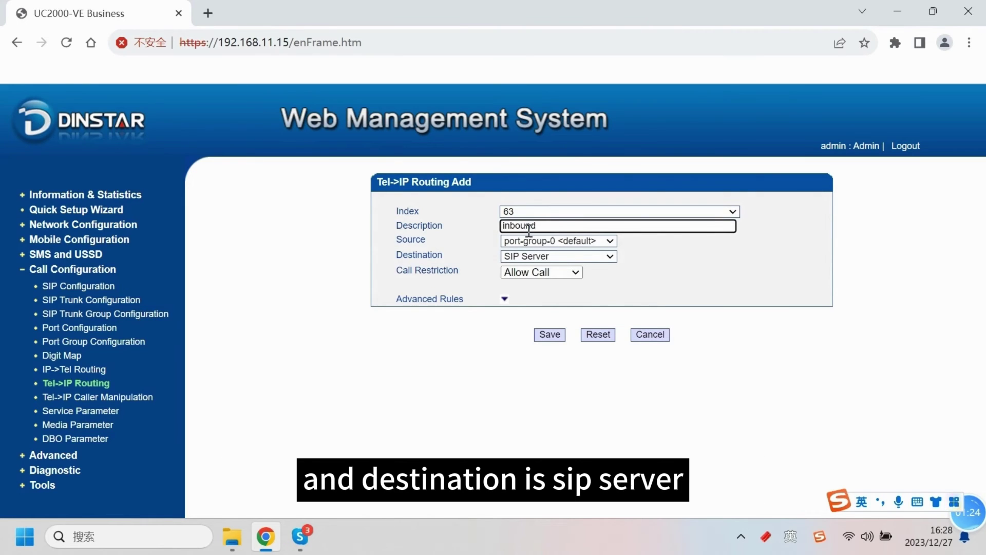
left_click(549, 335)
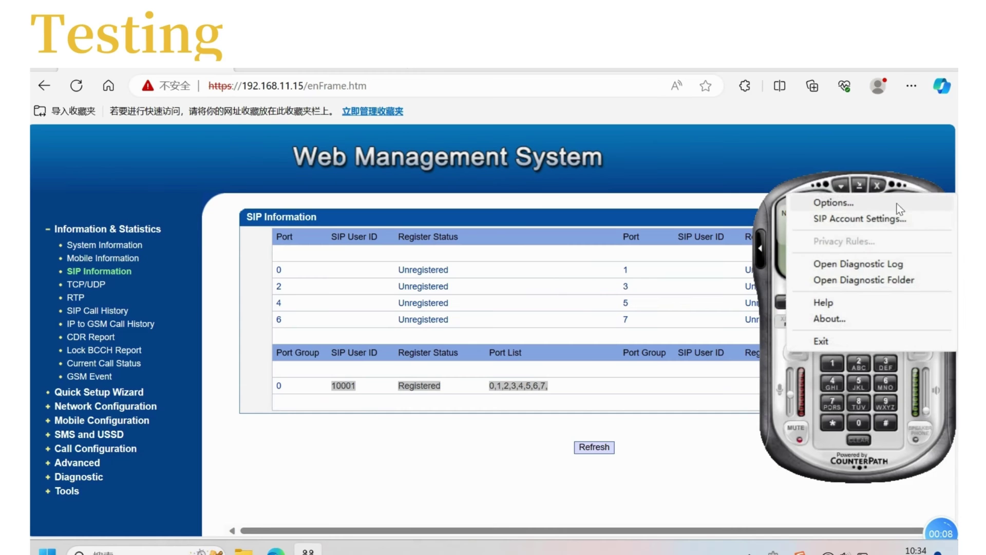
Step: Add a new SIP account in X-Lite and enter the user's display name
left_click(892, 221)
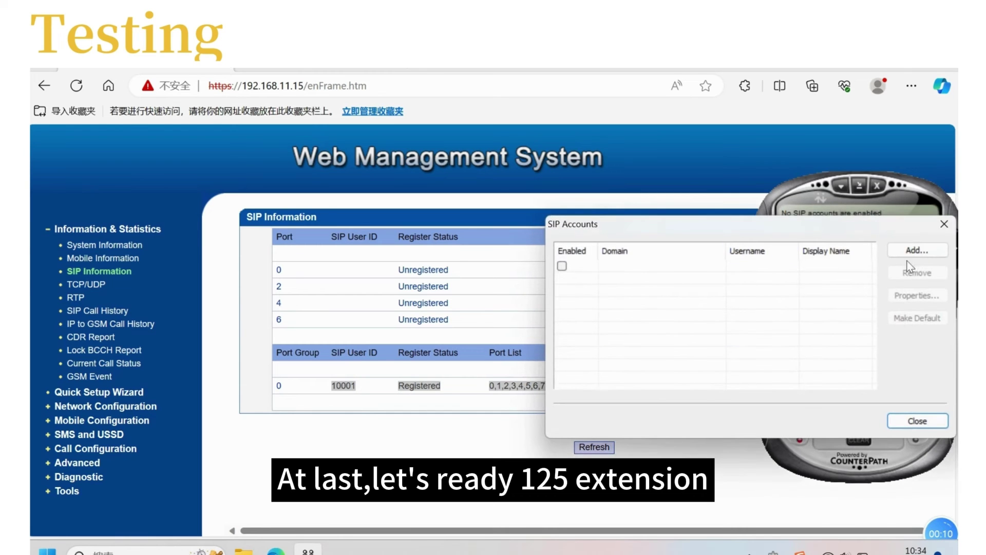
left_click(919, 251)
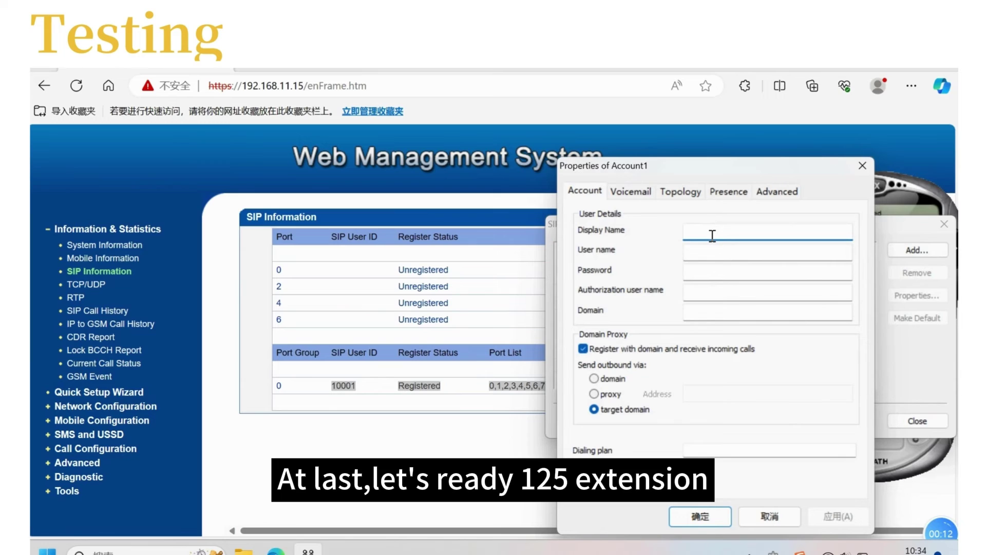
type("yvo")
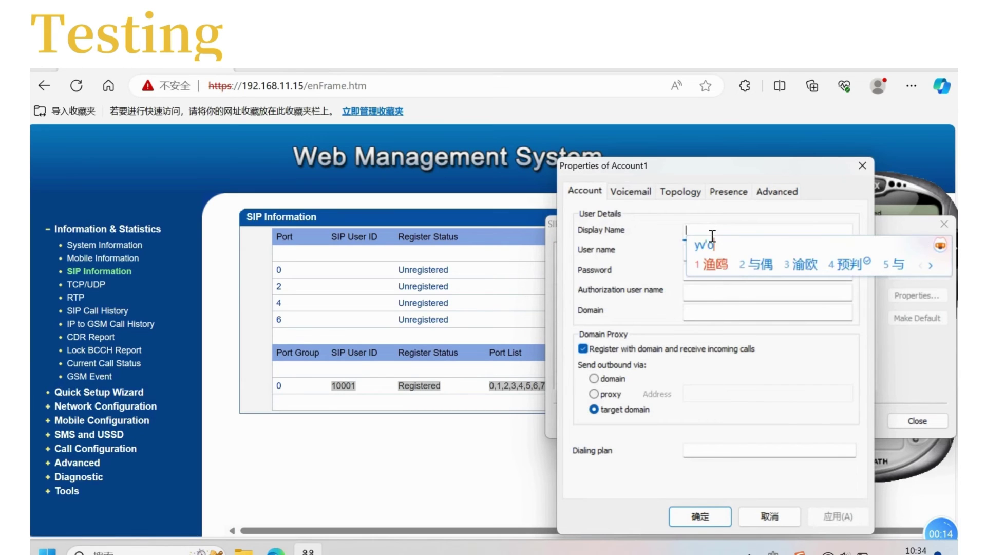
type("nne")
key("Return")
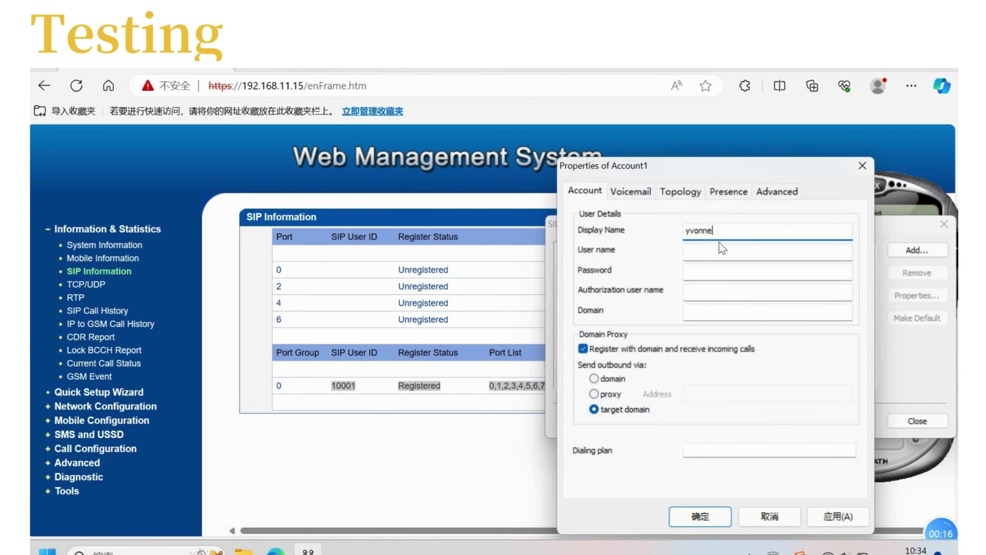
Step: Enter user name 125, the password, authorization user 125 and domain 172.28.1.50, then confirm
left_click(721, 249)
type("125")
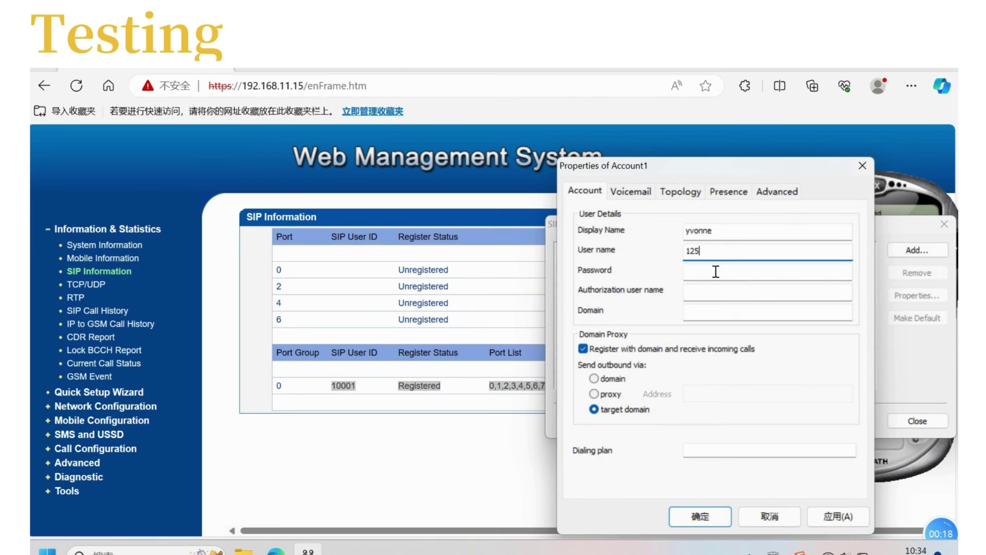
left_click(715, 271)
type("1")
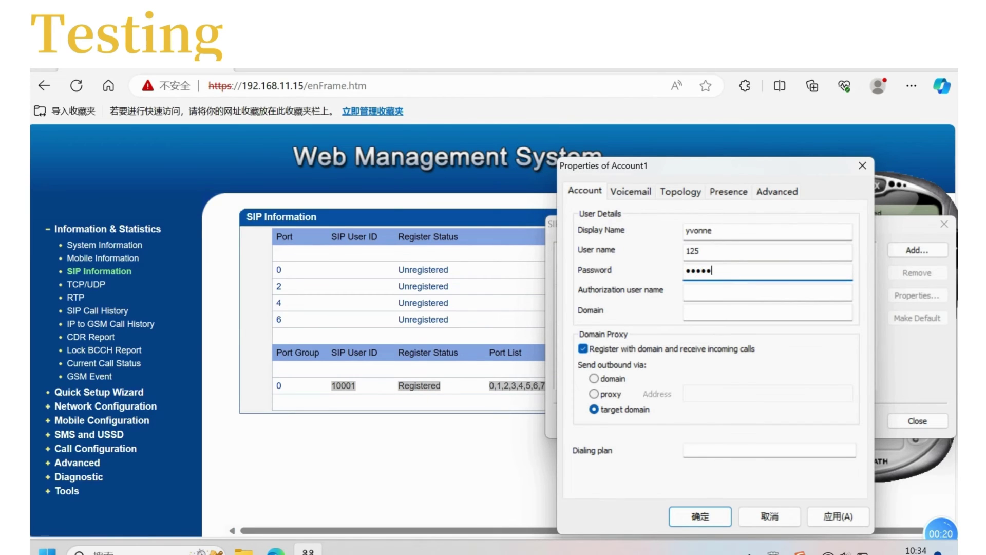
left_click(724, 295)
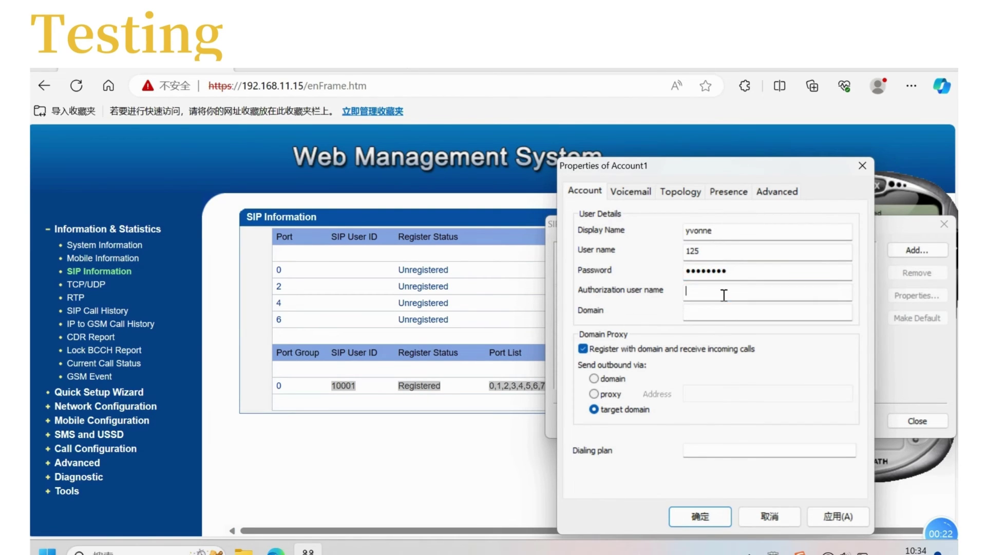
type("125")
left_click(738, 317)
type("172.28.1.50")
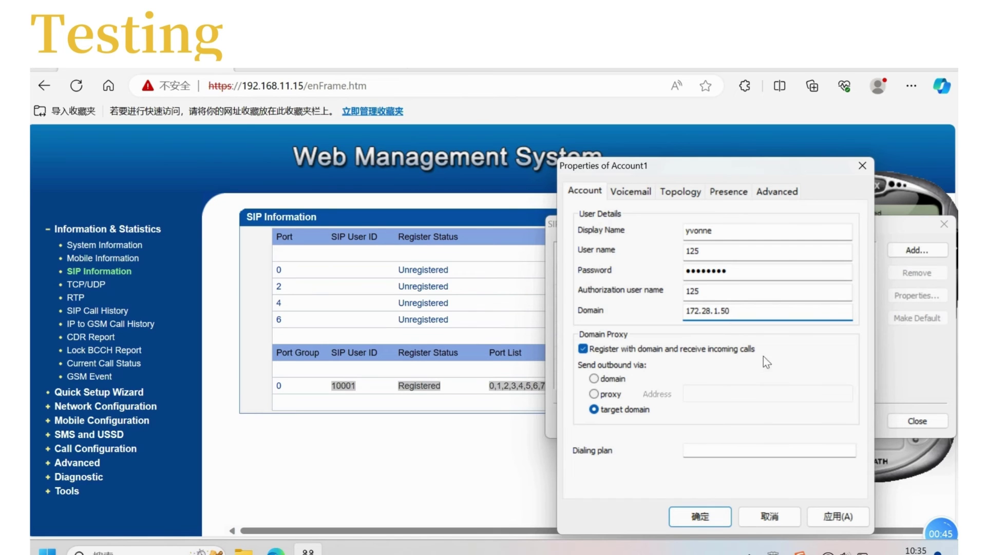
left_click(700, 517)
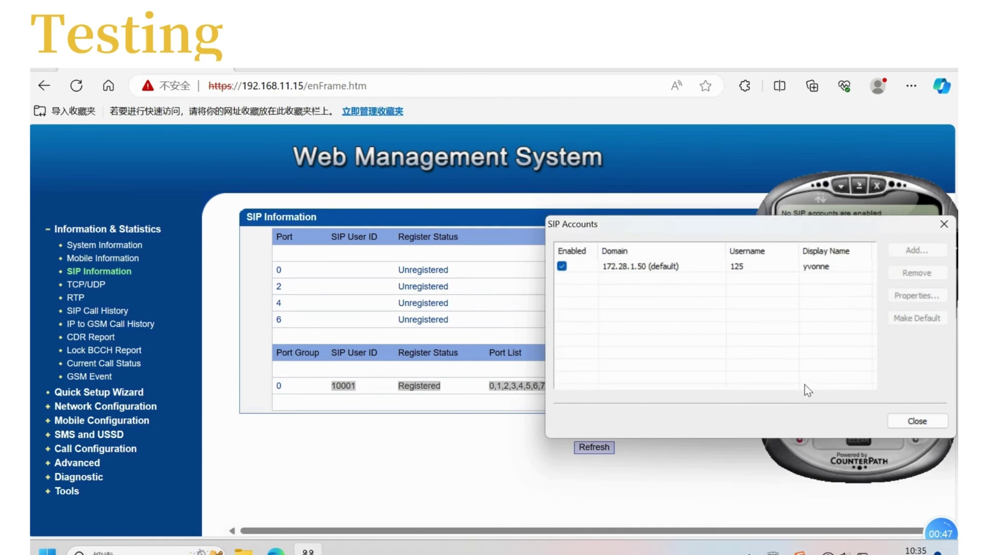
Step: Dial the external phone number on X-Lite's keypad and place the outgoing test call
left_click(907, 421)
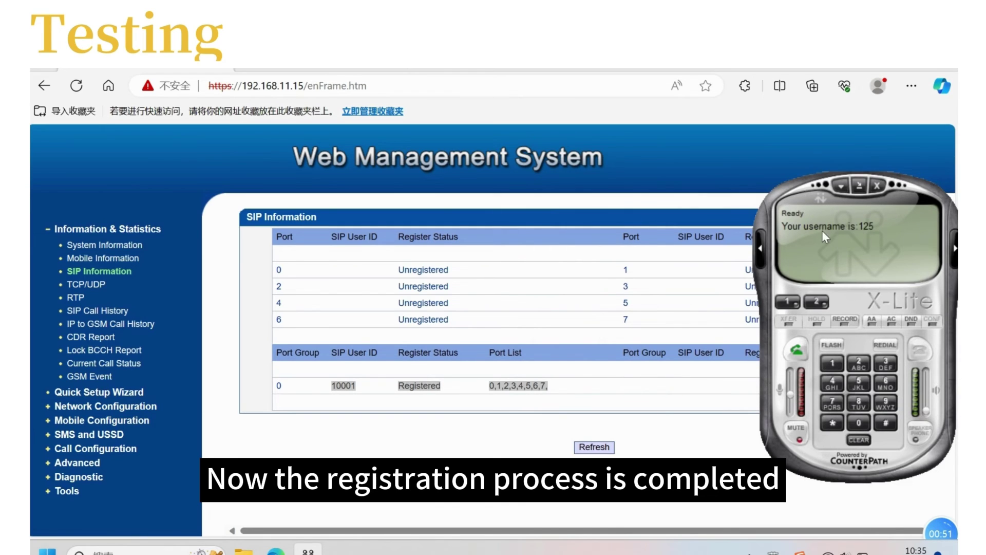
left_click(833, 363)
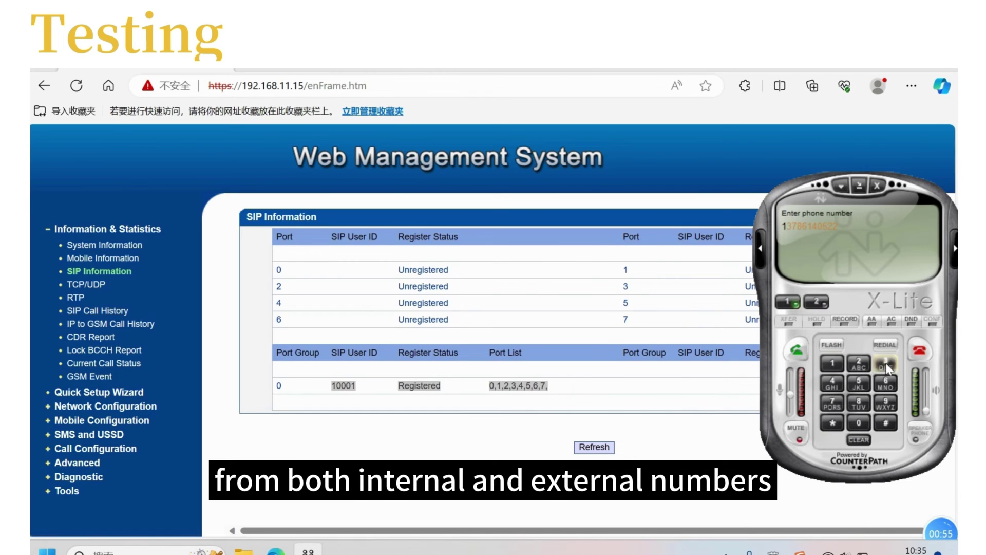
left_click(885, 364)
left_click(859, 403)
left_click(885, 382)
left_click(831, 365)
left_click(836, 383)
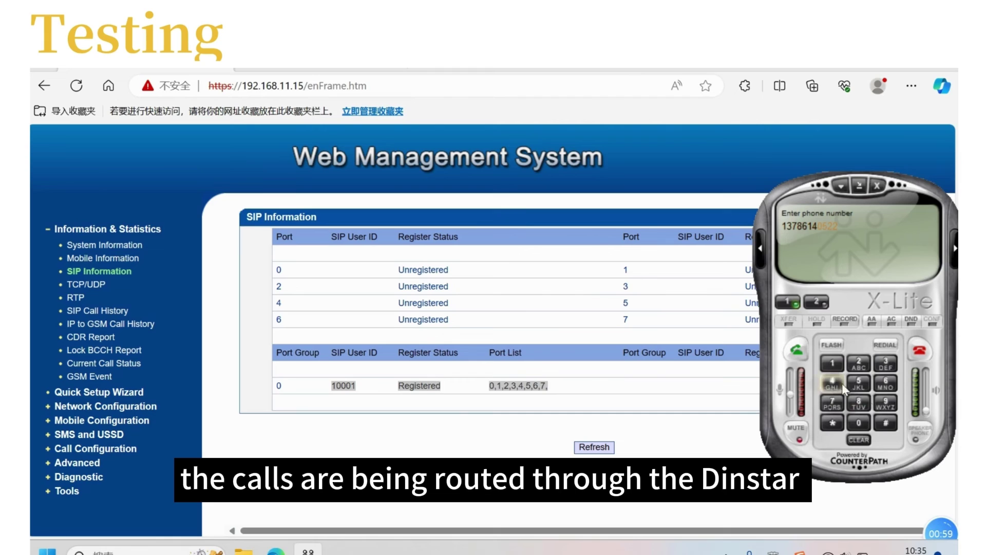
left_click(858, 422)
left_click(863, 386)
left_click(858, 362)
left_click(857, 362)
left_click(799, 354)
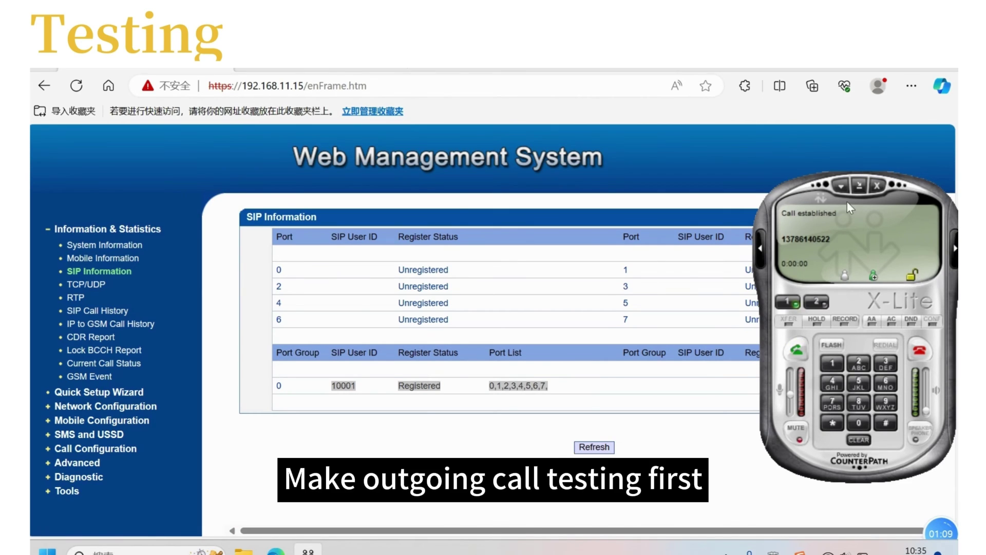
left_click_drag(783, 217, 838, 213)
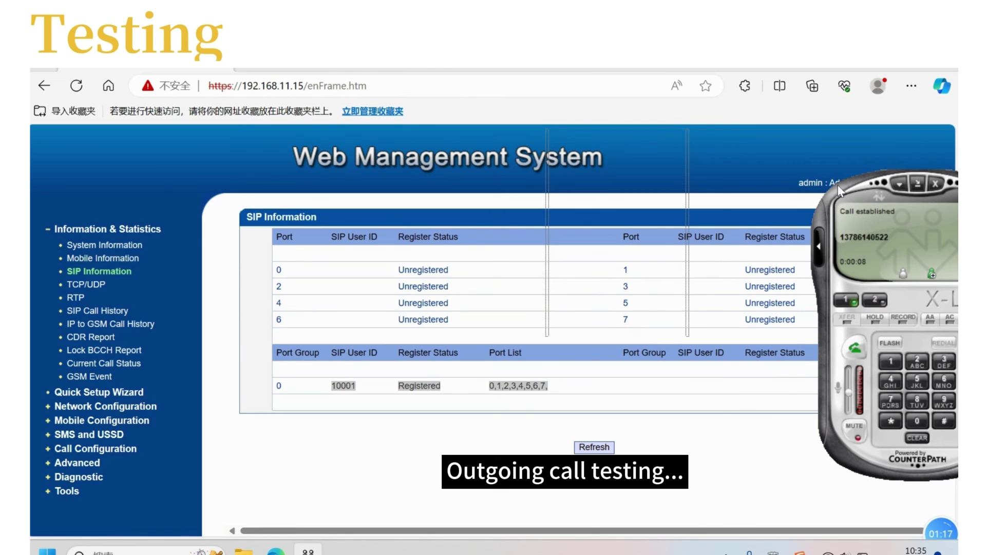
left_click_drag(837, 185, 803, 183)
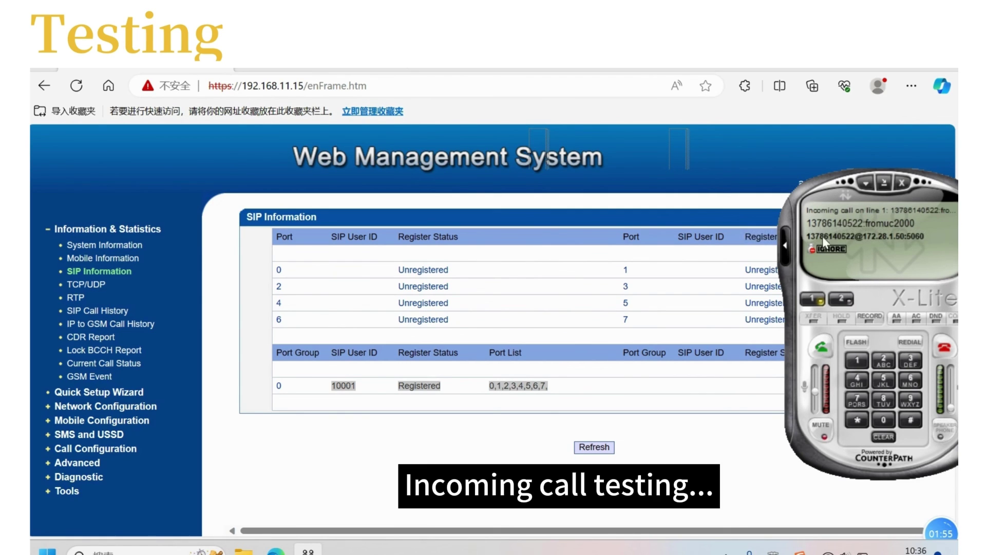
Step: Answer the incoming fromuc2000 call ringing on X-Lite line 1
left_click(822, 348)
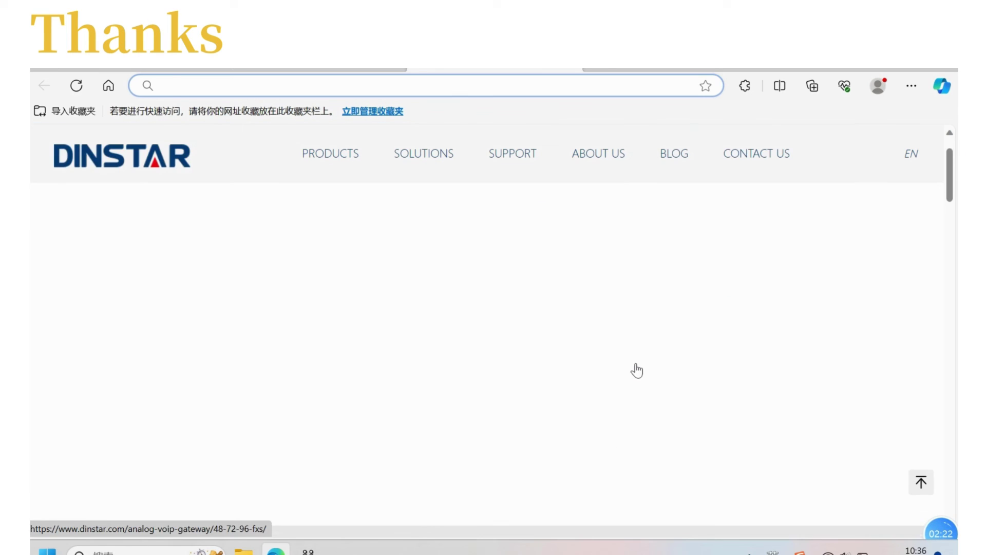
Step: Scroll the DINSTAR homepage to the About DINSTAR Products and Support section
scroll(637, 370, "down", 3)
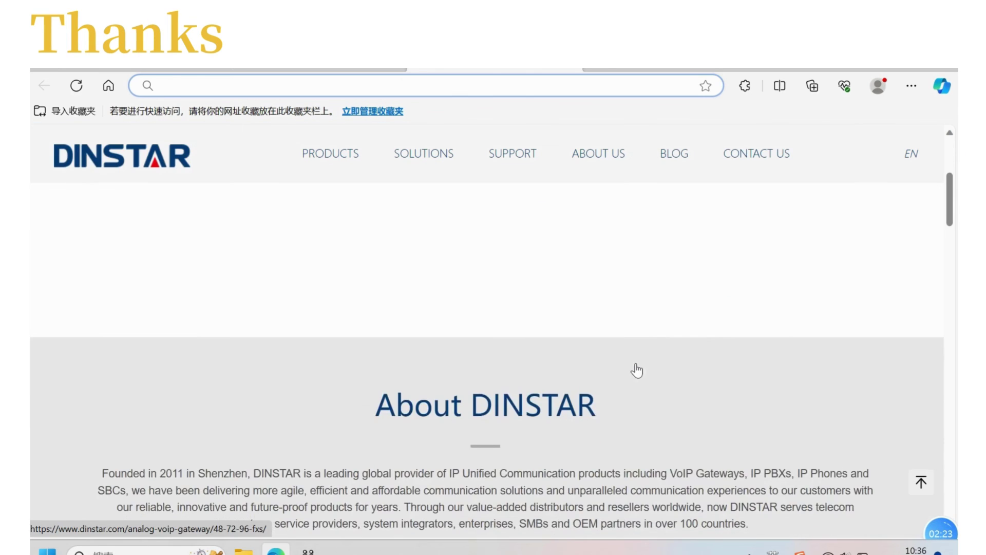
scroll(637, 370, "down", 4)
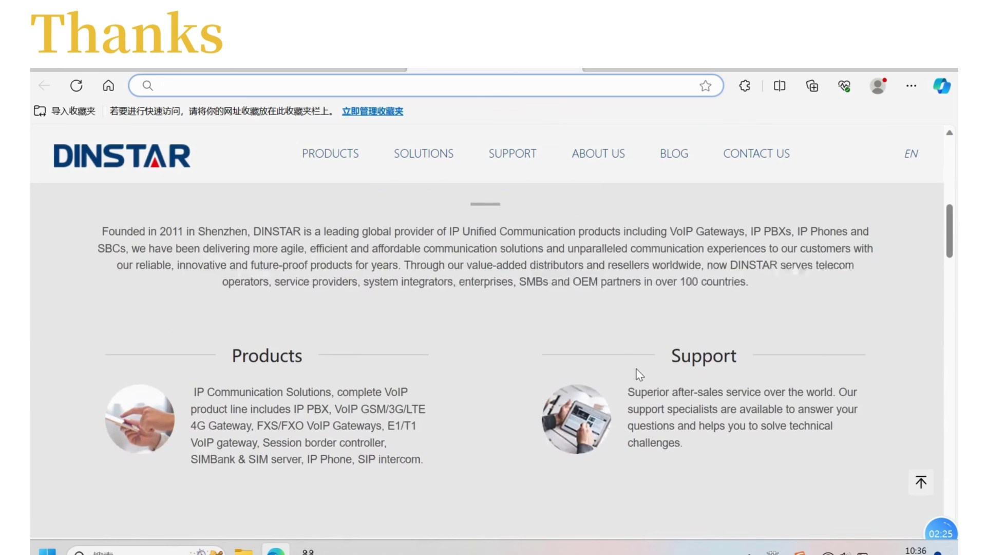
scroll(636, 369, "up", 1)
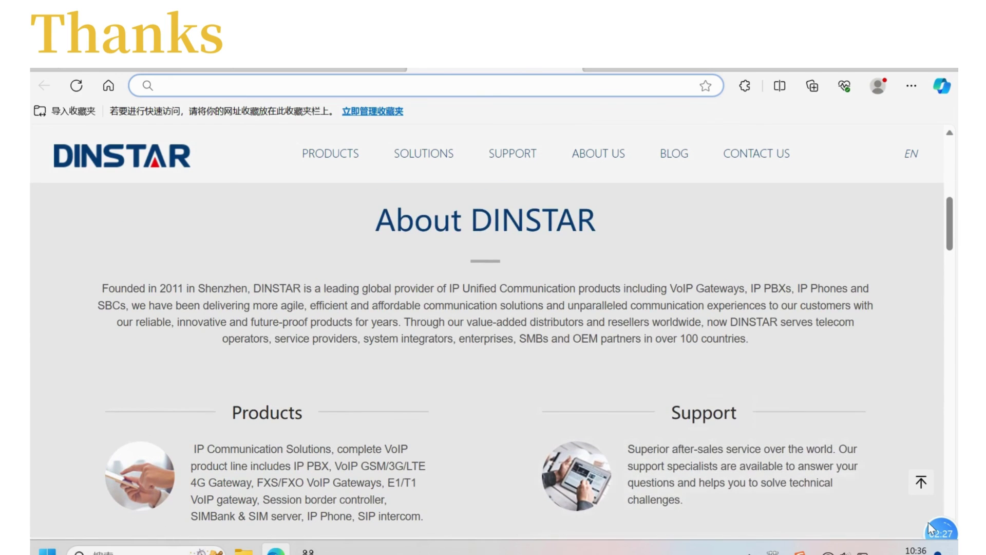